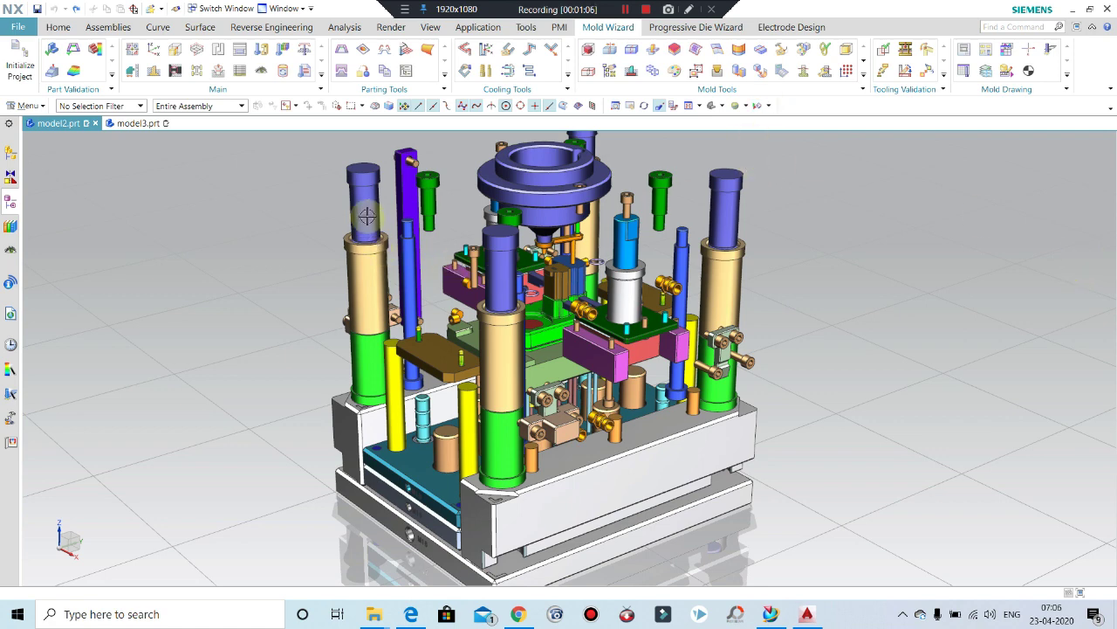
Step: Hide the tan sleeve, green pillar section, lower-left plate and tall ringed cylinder in model2
{"action": "key", "text": "ctrl+b"}
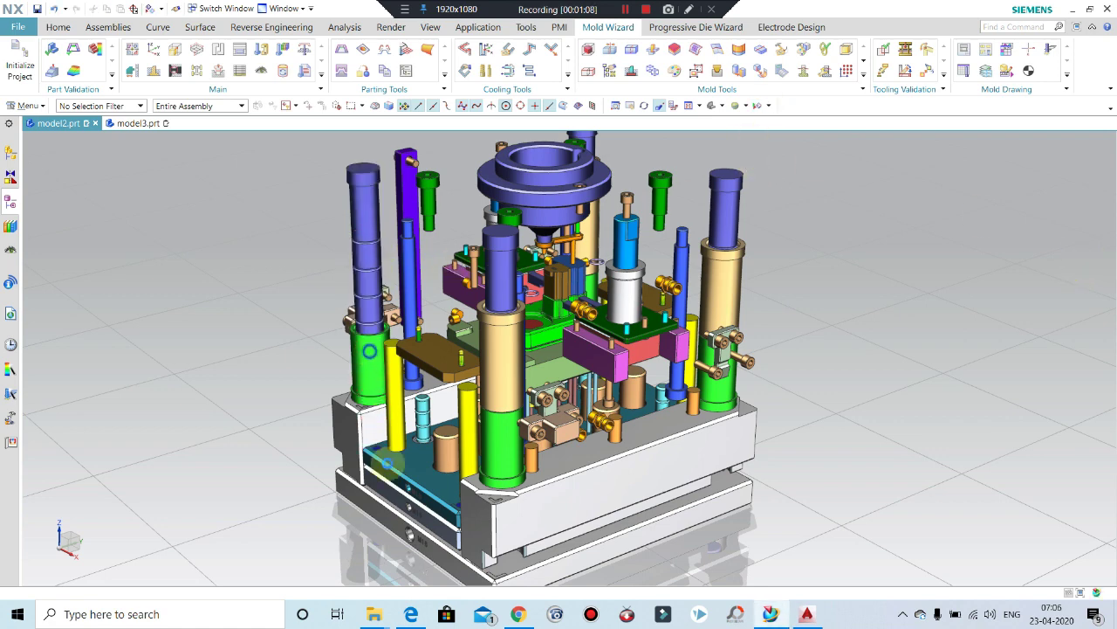
{"action": "left_click", "coordinate": [370, 351]}
{"action": "key", "text": "ctrl+b"}
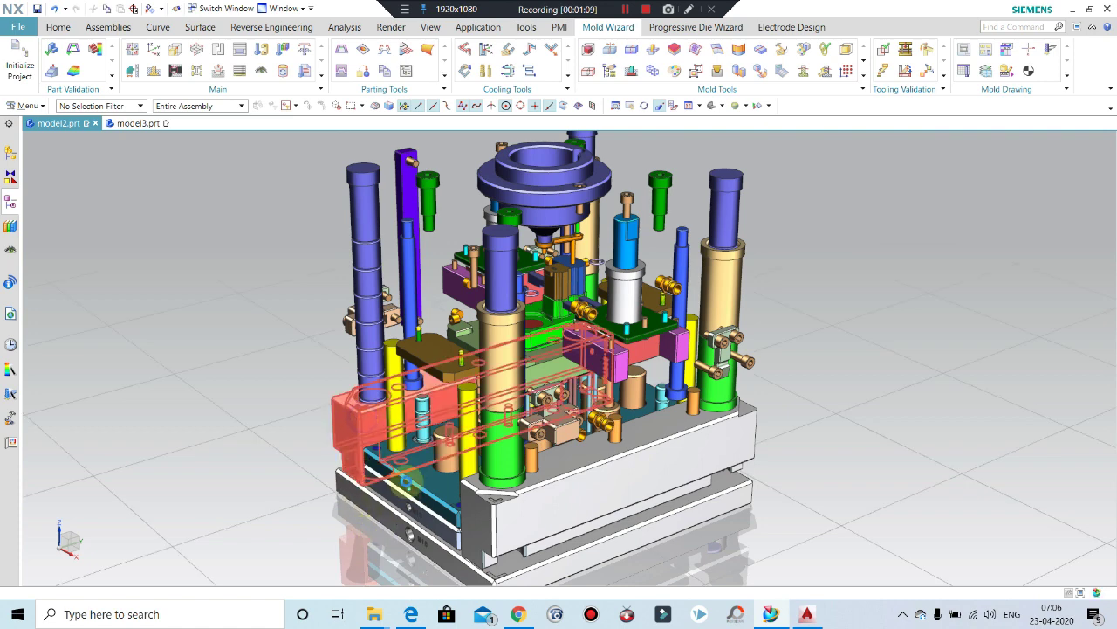
{"action": "left_click", "coordinate": [406, 481]}
{"action": "key", "text": "ctrl+b"}
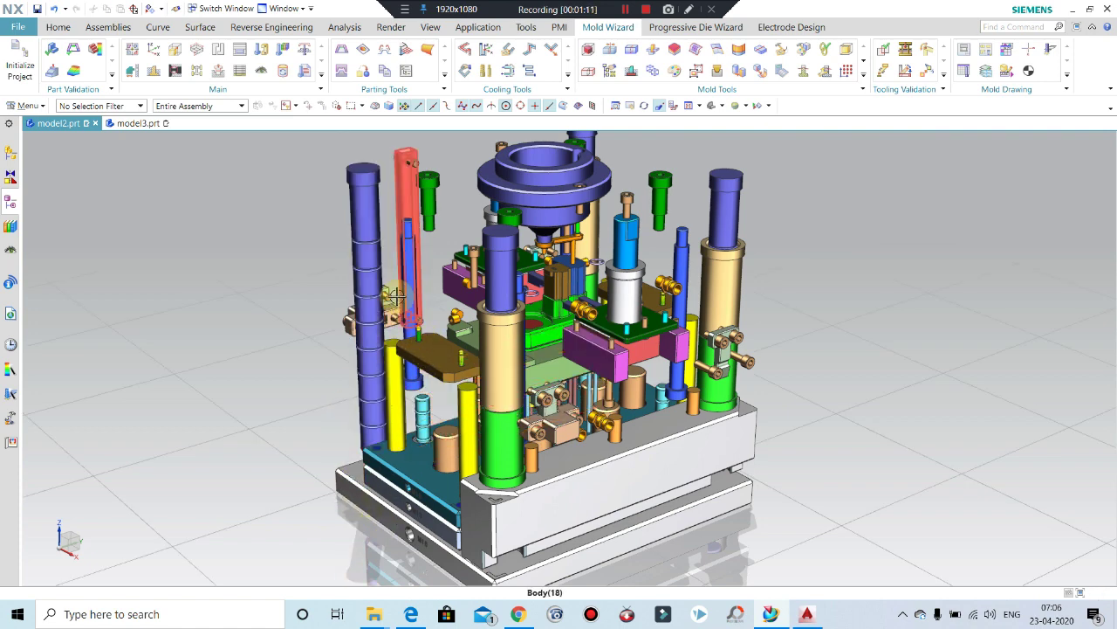
{"action": "left_click", "coordinate": [502, 329]}
{"action": "key", "text": "ctrl+b"}
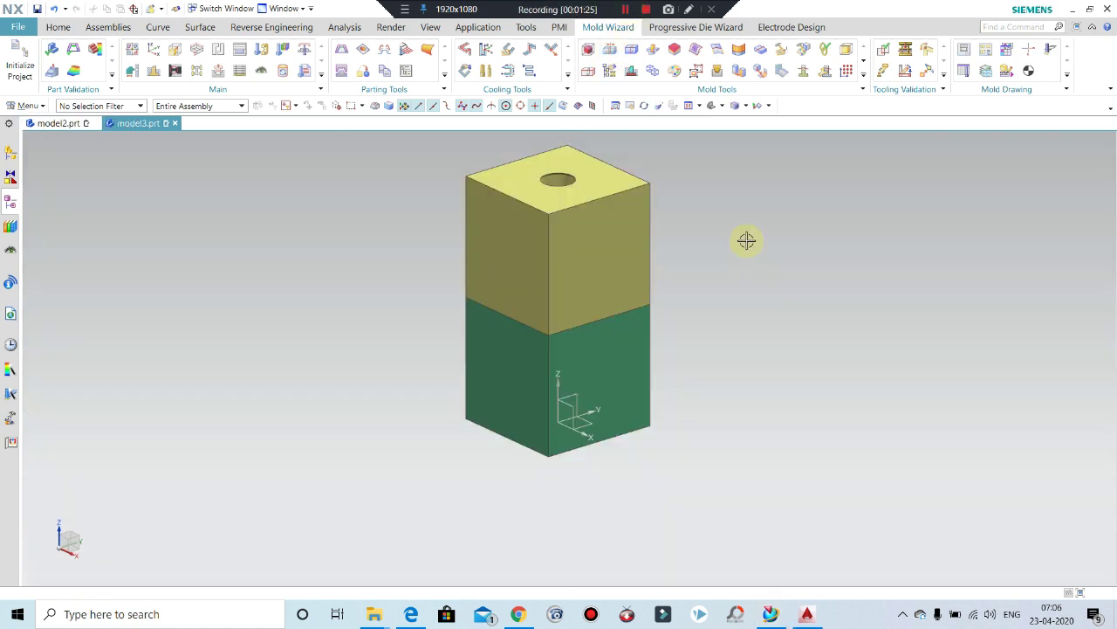
Step: Hide the upper block and green block, then orbit to stand the pin upright
{"action": "left_click", "coordinate": [591, 189]}
{"action": "left_click", "coordinate": [611, 399]}
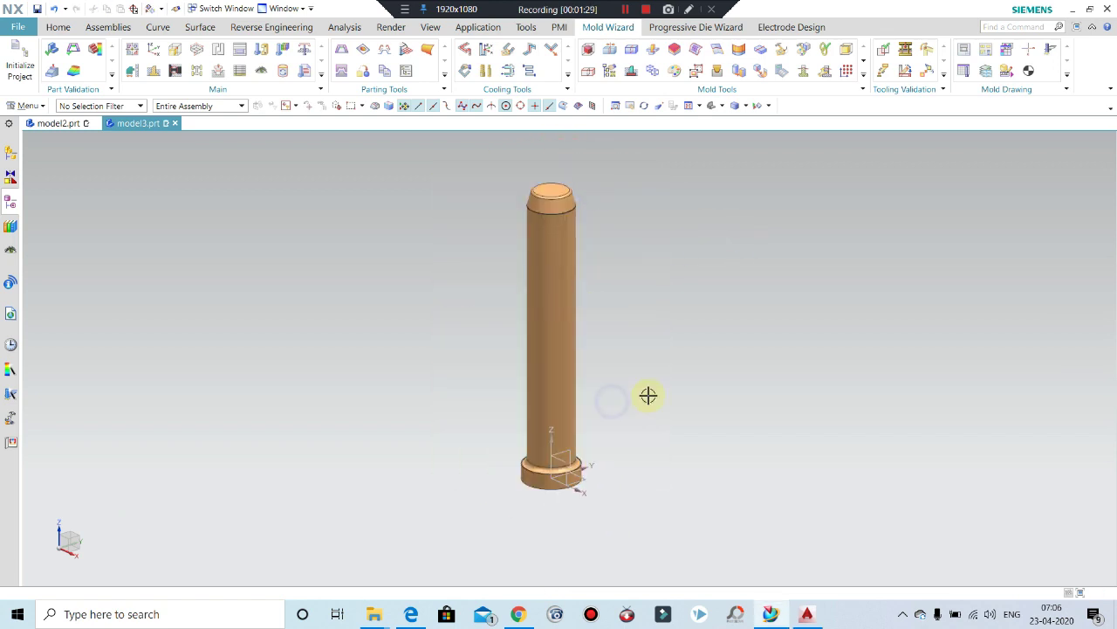
{"action": "mouse_move", "coordinate": [638, 402]}
{"action": "middle_mouse_down"}
{"action": "mouse_move", "coordinate": [612, 335]}
{"action": "mouse_move", "coordinate": [661, 337]}
{"action": "middle_mouse_up"}
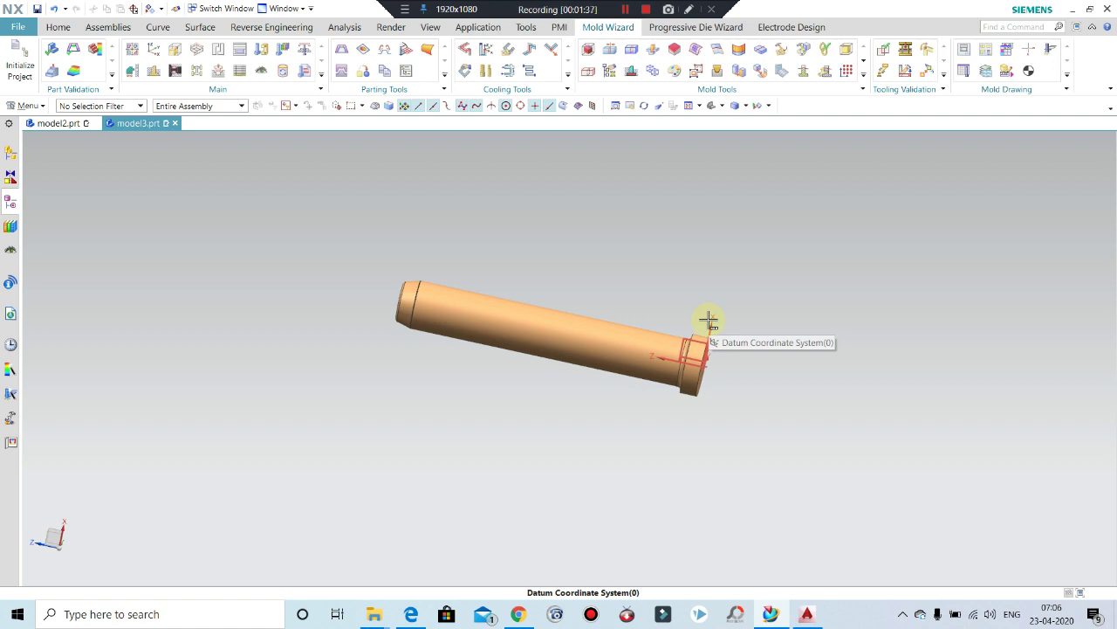
{"action": "mouse_move", "coordinate": [673, 349]}
{"action": "middle_mouse_down"}
{"action": "mouse_move", "coordinate": [567, 282]}
{"action": "mouse_move", "coordinate": [601, 381]}
{"action": "middle_mouse_up"}
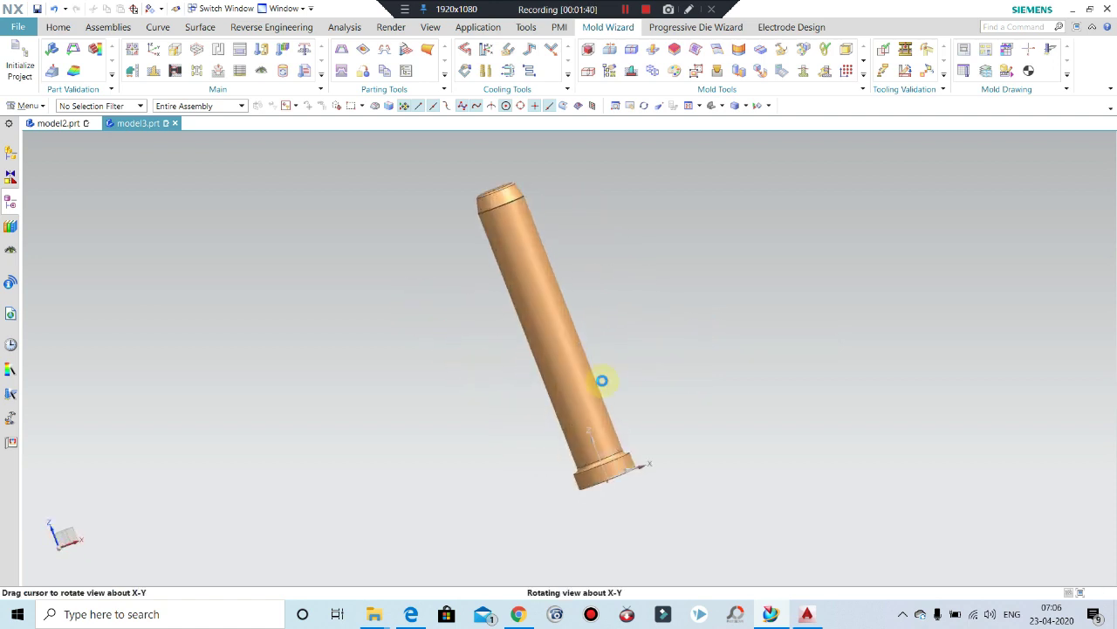
Step: Restore the lower and upper blocks and orbit to view the stack's top face
{"action": "key", "text": "ctrl+shift+u"}
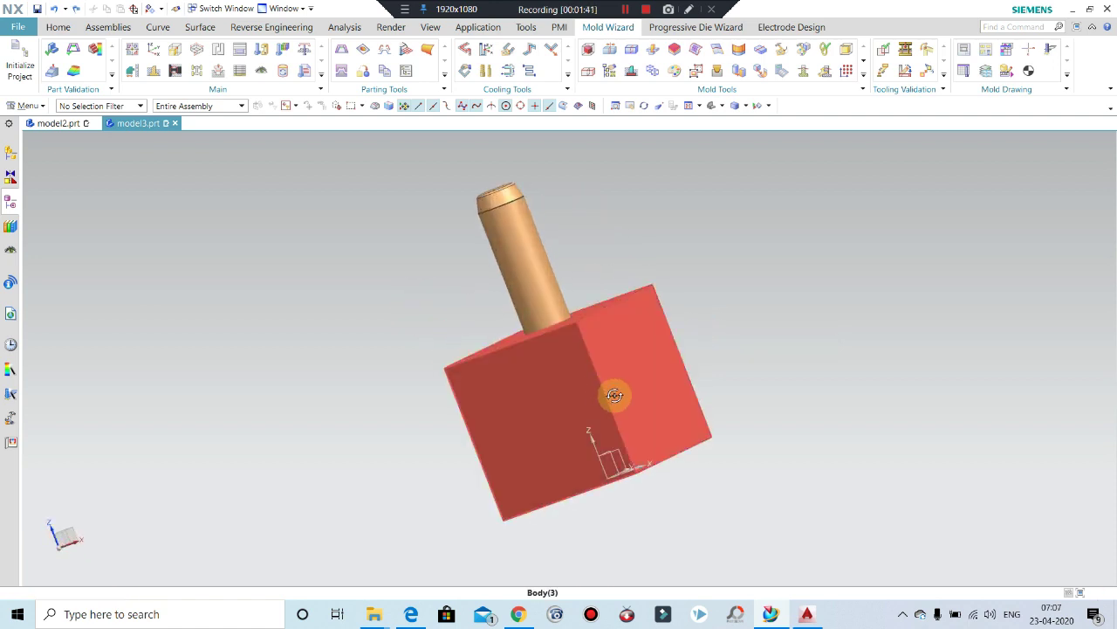
{"action": "key", "text": "ctrl+shift+u"}
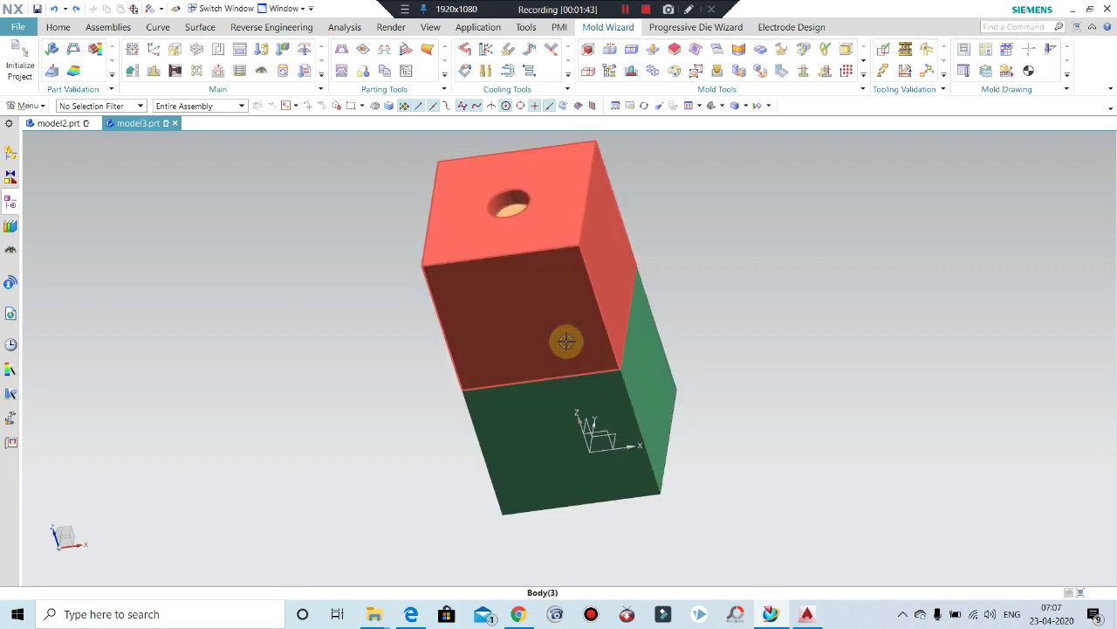
{"action": "mouse_move", "coordinate": [566, 341]}
{"action": "middle_mouse_down"}
{"action": "mouse_move", "coordinate": [584, 271]}
{"action": "mouse_move", "coordinate": [666, 302]}
{"action": "mouse_move", "coordinate": [626, 332]}
{"action": "middle_mouse_up"}
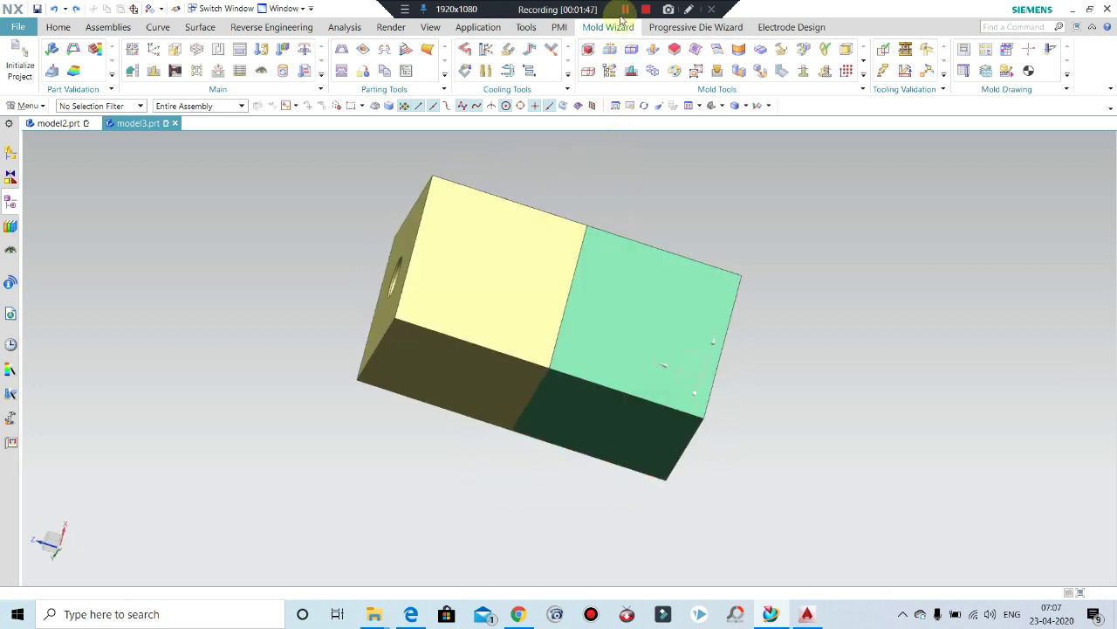
{"action": "middle_click_drag", "start_coordinate": [733, 157], "coordinate": [781, 211]}
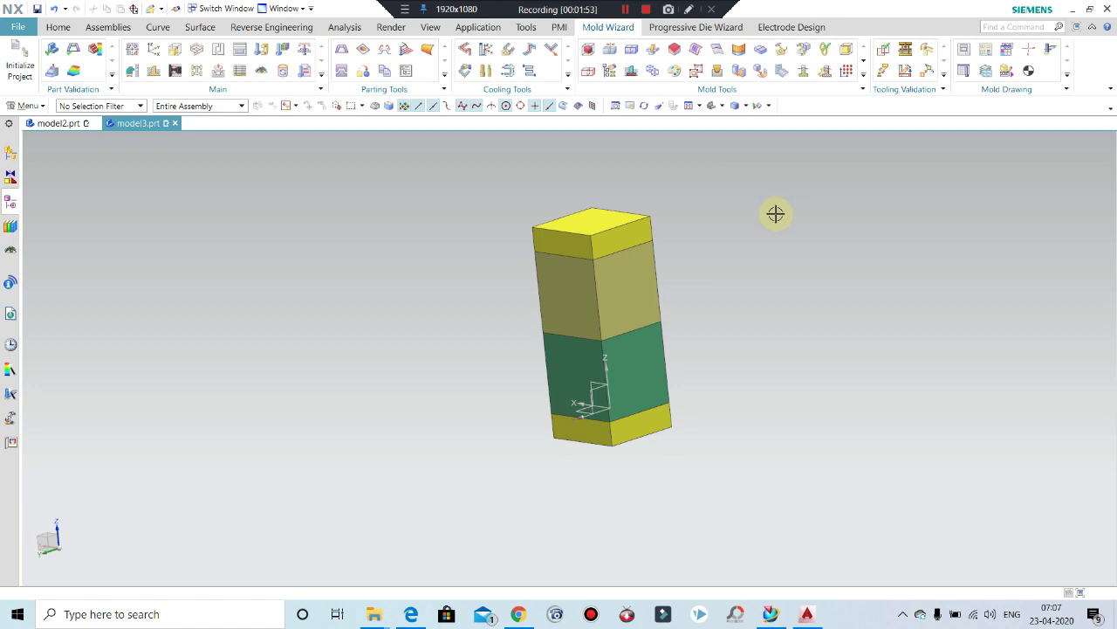
{"action": "mouse_move", "coordinate": [775, 212]}
{"action": "middle_mouse_down"}
{"action": "mouse_move", "coordinate": [654, 222]}
{"action": "mouse_move", "coordinate": [576, 316]}
{"action": "mouse_move", "coordinate": [592, 304]}
{"action": "middle_mouse_up"}
Step: Hide the top box, middle box and yellow base block
{"action": "left_click", "coordinate": [592, 304]}
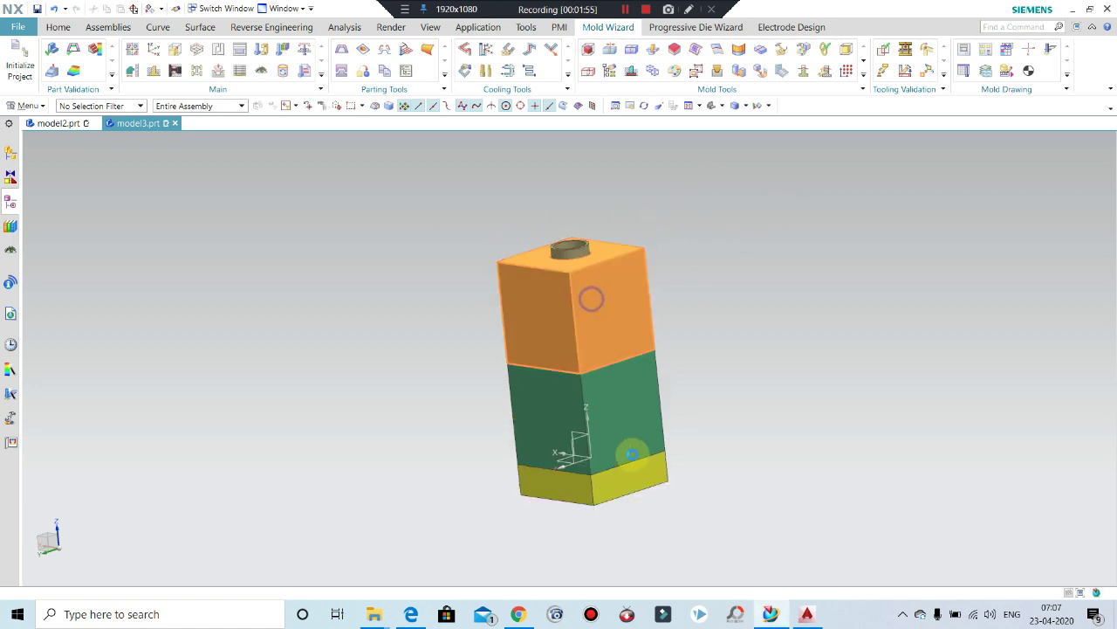
{"action": "key", "text": "ctrl+b"}
{"action": "left_click", "coordinate": [638, 392]}
{"action": "key", "text": "ctrl+b"}
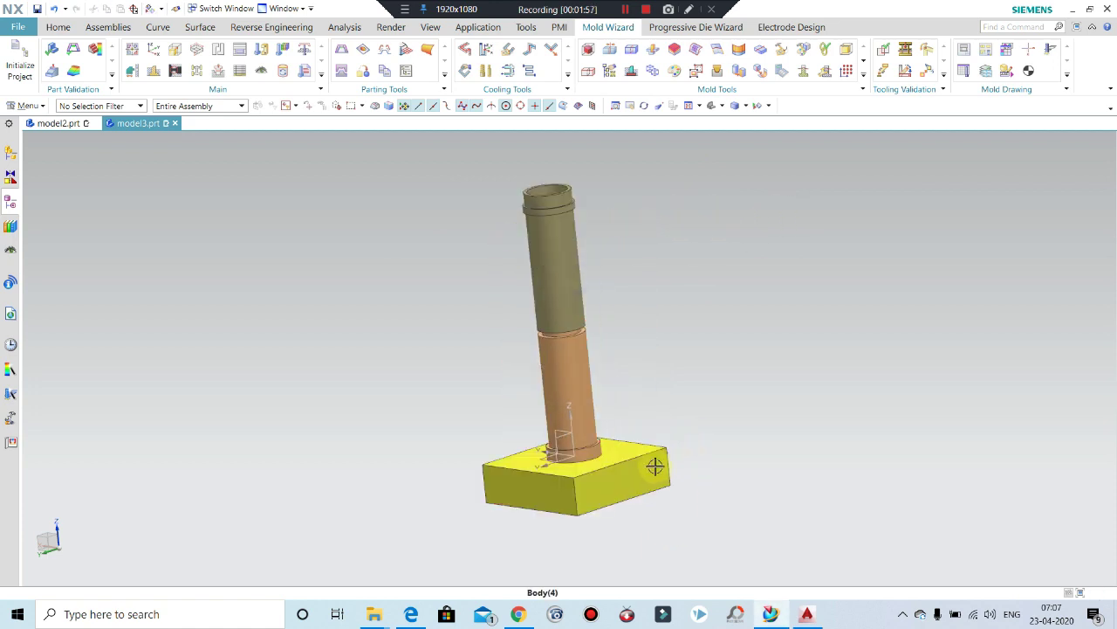
{"action": "left_click", "coordinate": [651, 465]}
{"action": "key", "text": "ctrl+b"}
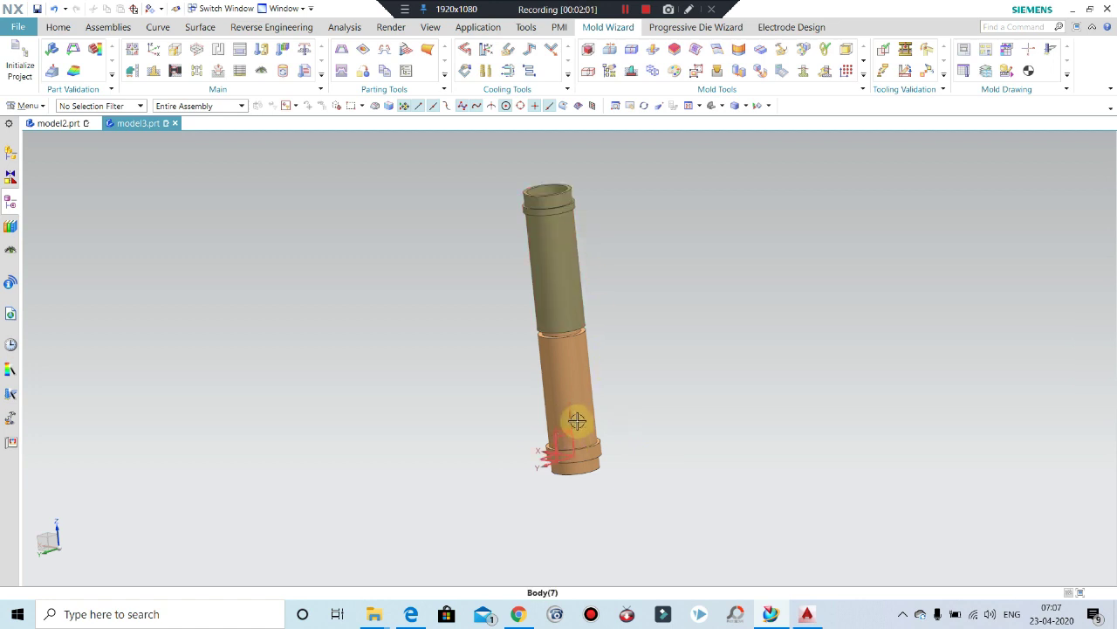
Step: Hide the left block and the remaining cube around the tube
{"action": "mouse_move", "coordinate": [564, 429]}
{"action": "middle_mouse_down"}
{"action": "mouse_move", "coordinate": [593, 471]}
{"action": "mouse_move", "coordinate": [579, 459]}
{"action": "mouse_move", "coordinate": [564, 358]}
{"action": "mouse_move", "coordinate": [686, 376]}
{"action": "mouse_move", "coordinate": [740, 323]}
{"action": "mouse_move", "coordinate": [637, 309]}
{"action": "mouse_move", "coordinate": [728, 329]}
{"action": "mouse_move", "coordinate": [735, 292]}
{"action": "mouse_move", "coordinate": [753, 319]}
{"action": "mouse_move", "coordinate": [750, 270]}
{"action": "middle_mouse_up"}
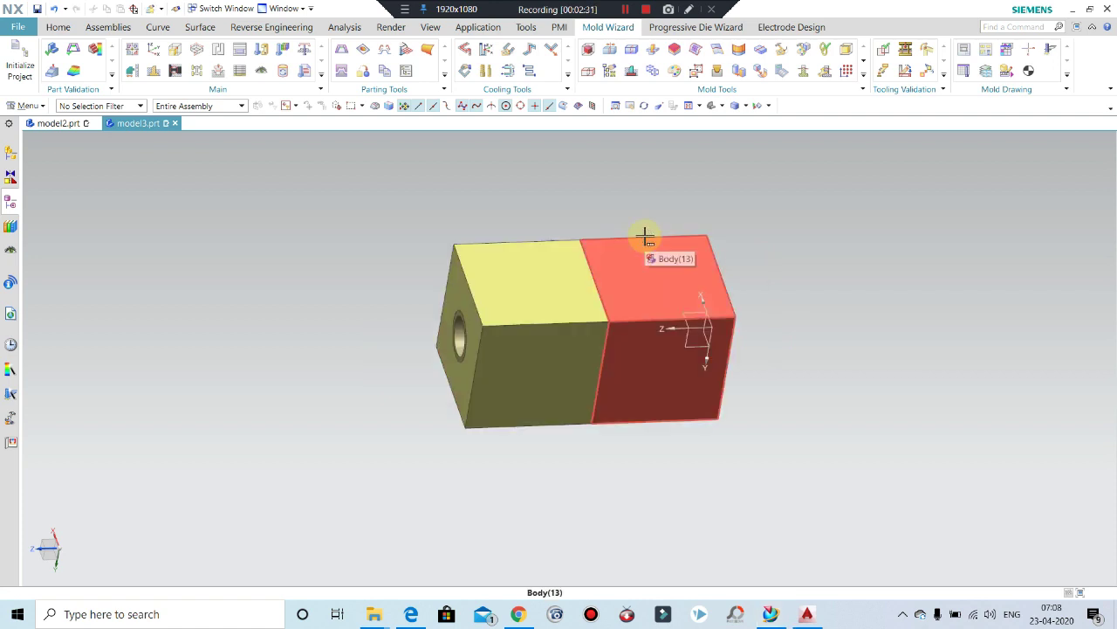
{"action": "left_click", "coordinate": [515, 312]}
{"action": "key", "text": "ctrl+b"}
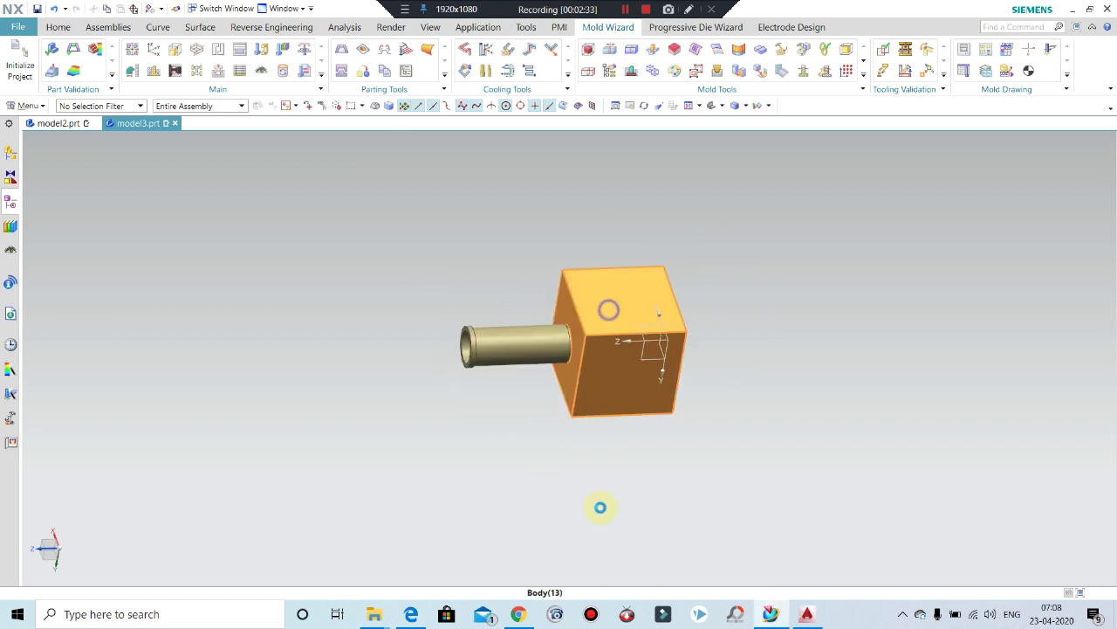
{"action": "key", "text": "ctrl+b"}
Step: Orbit the stepped pillar upright and zoom in on it
{"action": "mouse_move", "coordinate": [588, 451]}
{"action": "middle_mouse_down"}
{"action": "mouse_move", "coordinate": [624, 357]}
{"action": "mouse_move", "coordinate": [658, 329]}
{"action": "mouse_move", "coordinate": [682, 404]}
{"action": "mouse_move", "coordinate": [554, 394]}
{"action": "mouse_move", "coordinate": [544, 266]}
{"action": "middle_mouse_up"}
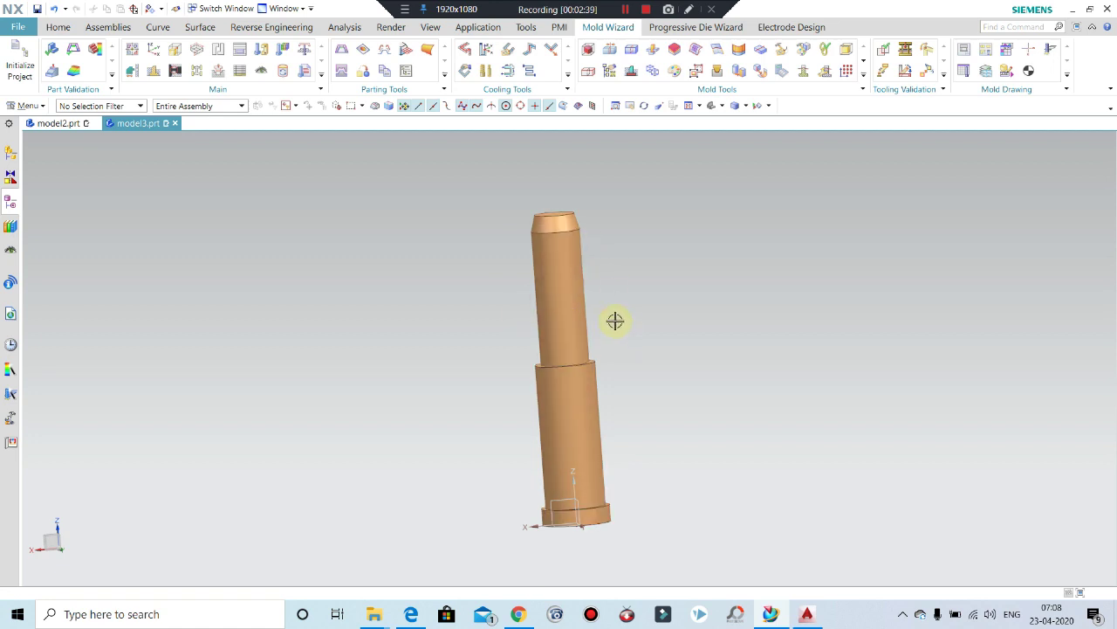
{"action": "mouse_move", "coordinate": [586, 327]}
{"action": "middle_mouse_down"}
{"action": "mouse_move", "coordinate": [631, 312]}
{"action": "mouse_move", "coordinate": [627, 356]}
{"action": "mouse_move", "coordinate": [606, 341]}
{"action": "middle_mouse_up"}
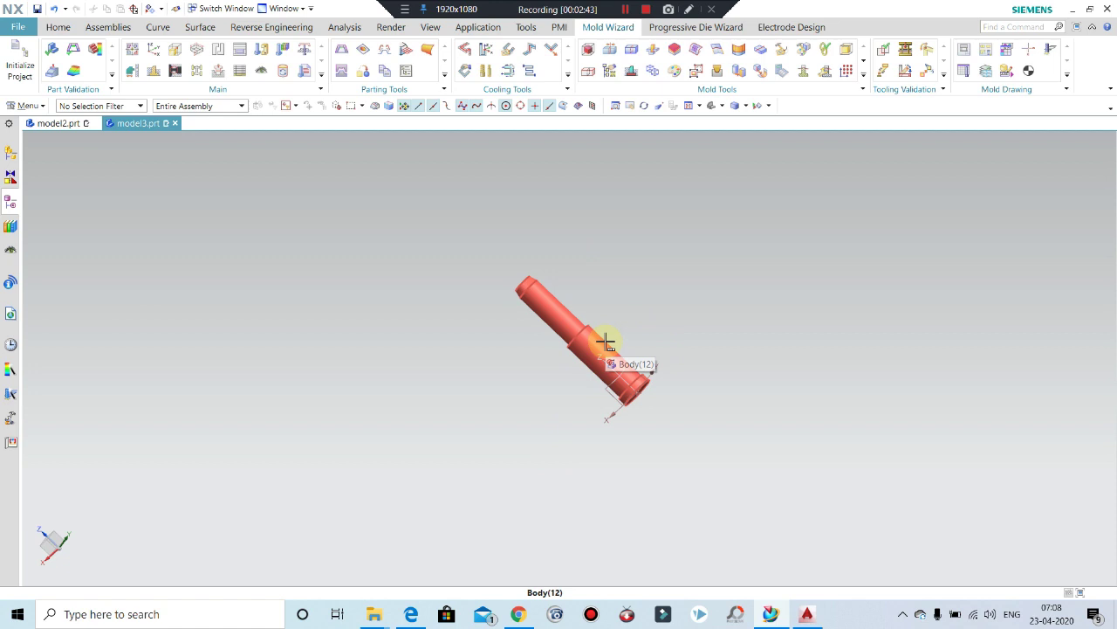
{"action": "left_click", "coordinate": [606, 341]}
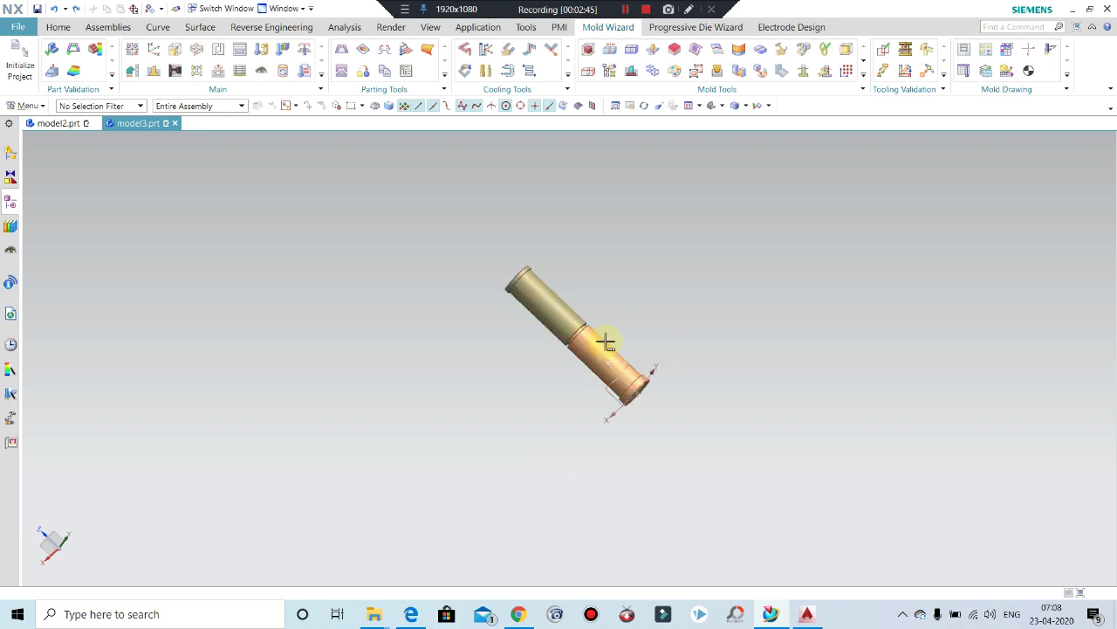
{"action": "mouse_move", "coordinate": [611, 407]}
{"action": "middle_mouse_down"}
{"action": "mouse_move", "coordinate": [647, 448]}
{"action": "mouse_move", "coordinate": [627, 361]}
{"action": "mouse_move", "coordinate": [576, 302]}
{"action": "mouse_move", "coordinate": [585, 472]}
{"action": "mouse_move", "coordinate": [586, 392]}
{"action": "mouse_move", "coordinate": [609, 468]}
{"action": "mouse_move", "coordinate": [529, 477]}
{"action": "mouse_move", "coordinate": [666, 252]}
{"action": "mouse_move", "coordinate": [658, 207]}
{"action": "mouse_move", "coordinate": [597, 341]}
{"action": "mouse_move", "coordinate": [621, 254]}
{"action": "mouse_move", "coordinate": [550, 373]}
{"action": "middle_mouse_up"}
{"action": "scroll", "coordinate": [431, 424], "scroll_direction": "down", "scroll_amount": 2}
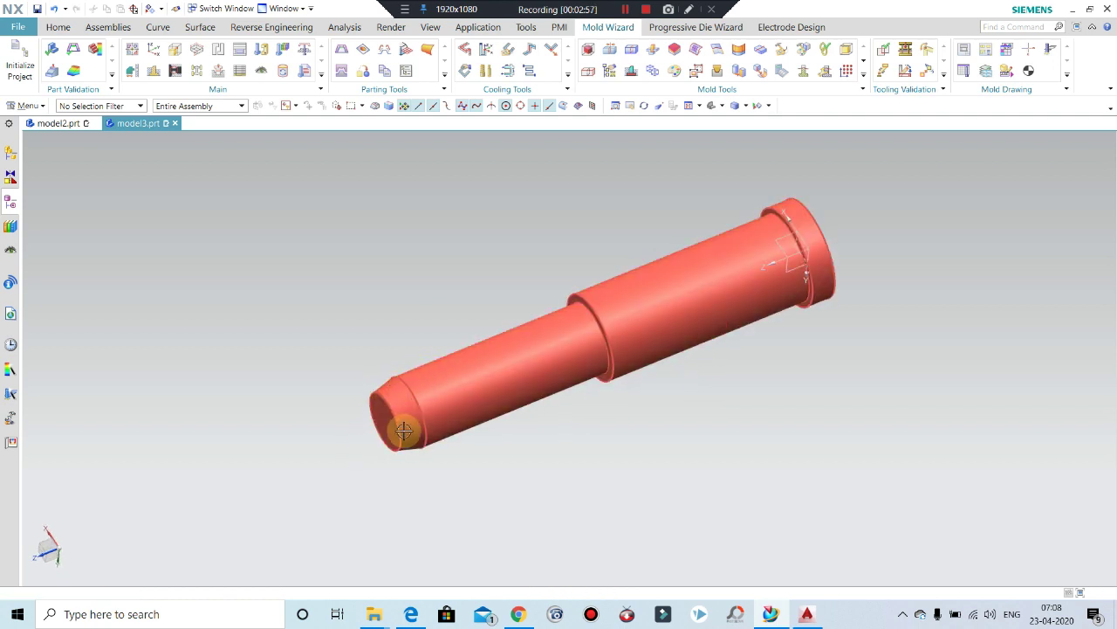
{"action": "scroll", "coordinate": [391, 370], "scroll_direction": "down", "scroll_amount": 2}
{"action": "scroll", "coordinate": [391, 370], "scroll_direction": "up", "scroll_amount": 2}
Step: Add a 1.5 mm edge blend to the pillar's tip edge
{"action": "left_click", "coordinate": [58, 27]}
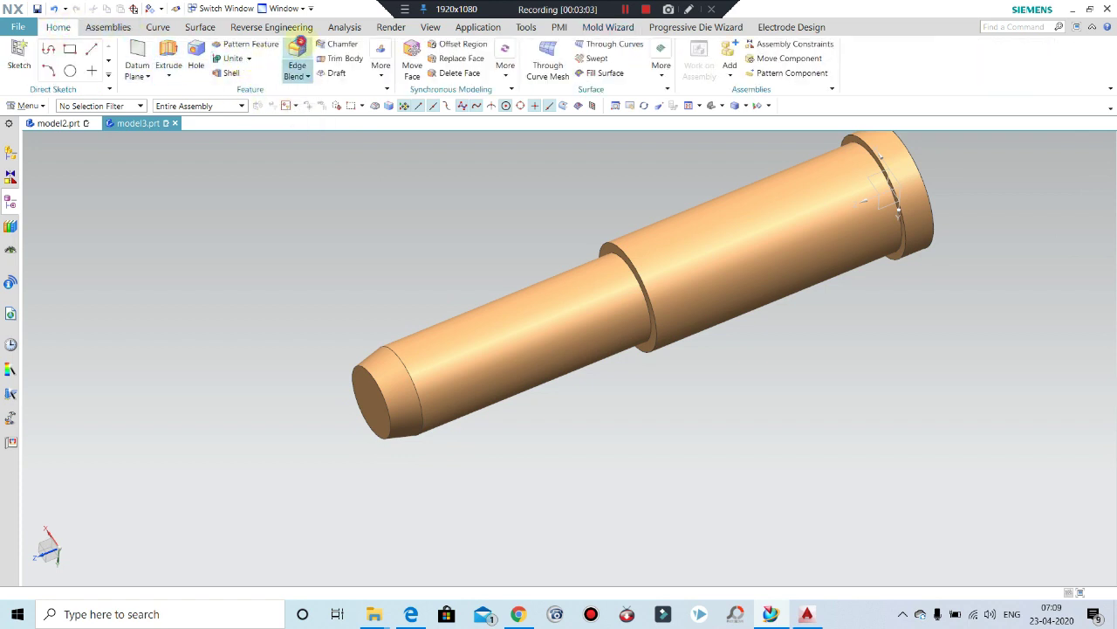
{"action": "left_click", "coordinate": [297, 56]}
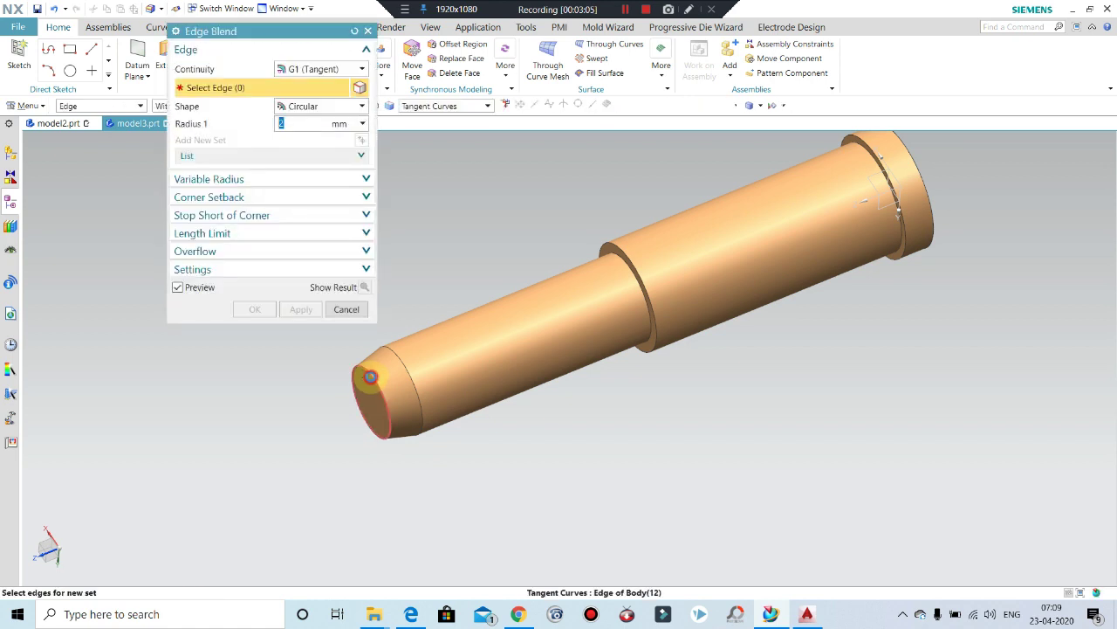
{"action": "left_click", "coordinate": [372, 375]}
{"action": "type", "text": "5"}
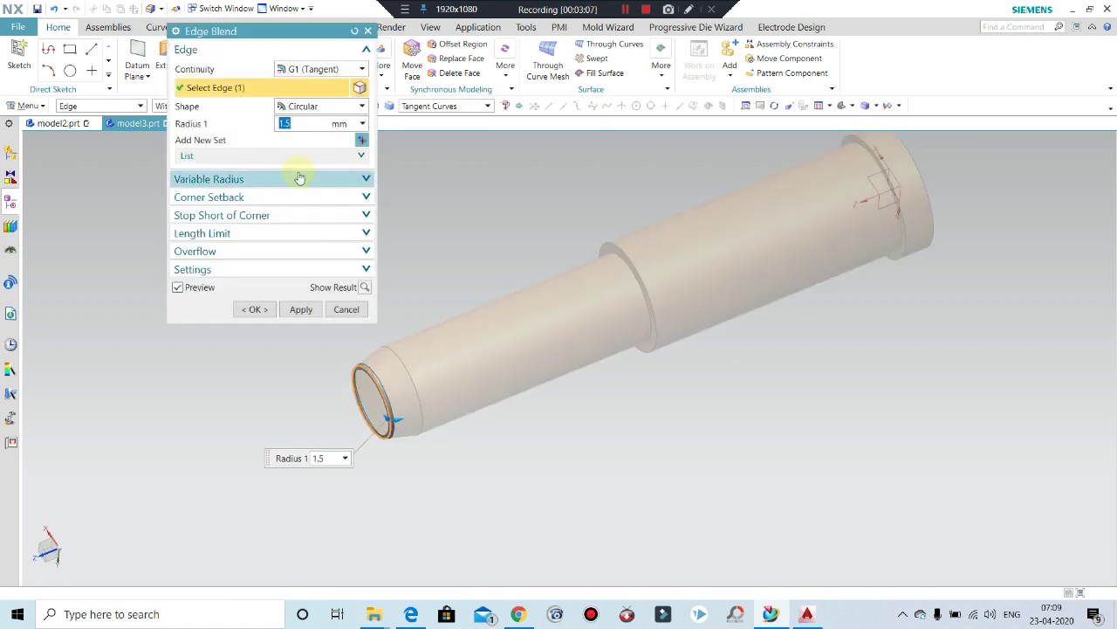
{"action": "left_click", "coordinate": [254, 309]}
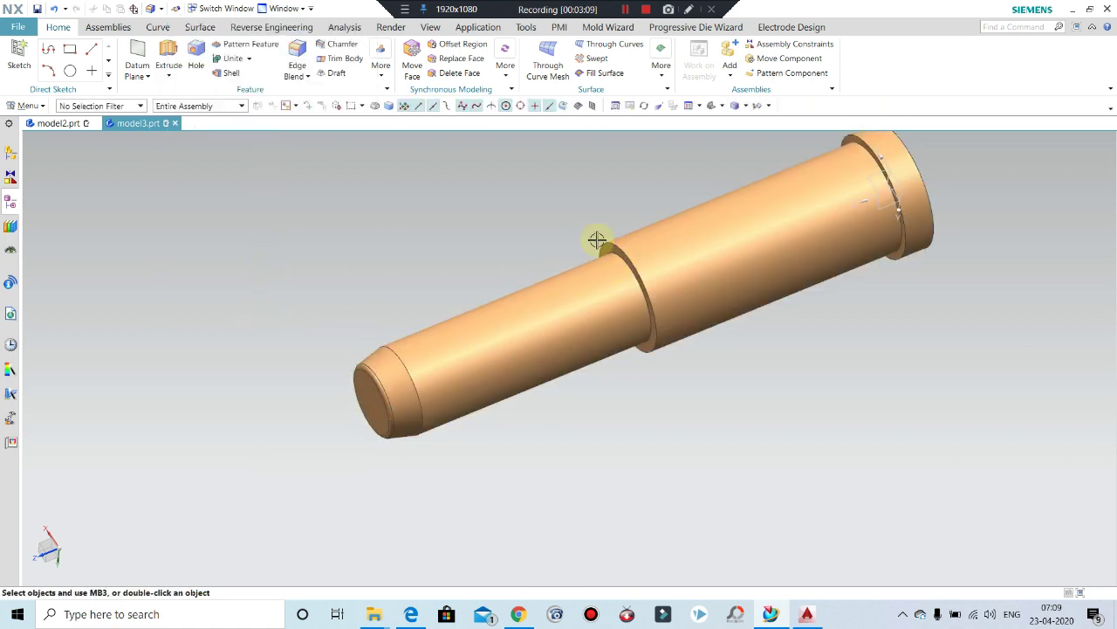
Step: Add a 2 mm edge blend to the middle shoulder edge
{"action": "left_click", "coordinate": [297, 48]}
{"action": "left_click", "coordinate": [650, 306]}
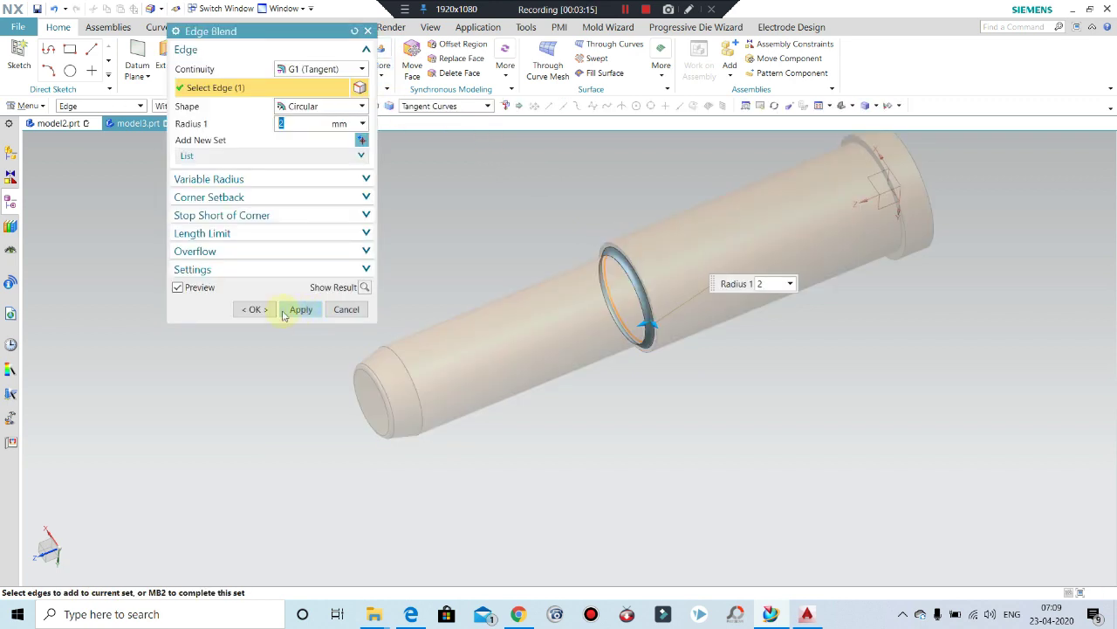
{"action": "left_click", "coordinate": [254, 309]}
{"action": "scroll", "coordinate": [611, 284], "scroll_direction": "down", "scroll_amount": 2}
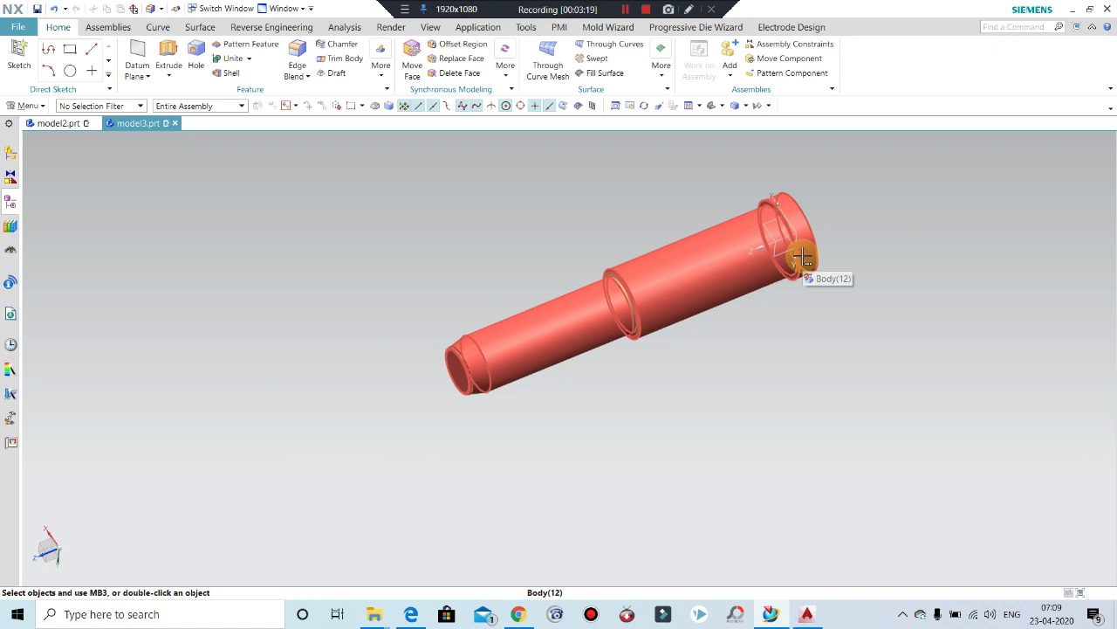
{"action": "scroll", "coordinate": [801, 255], "scroll_direction": "up", "scroll_amount": 1}
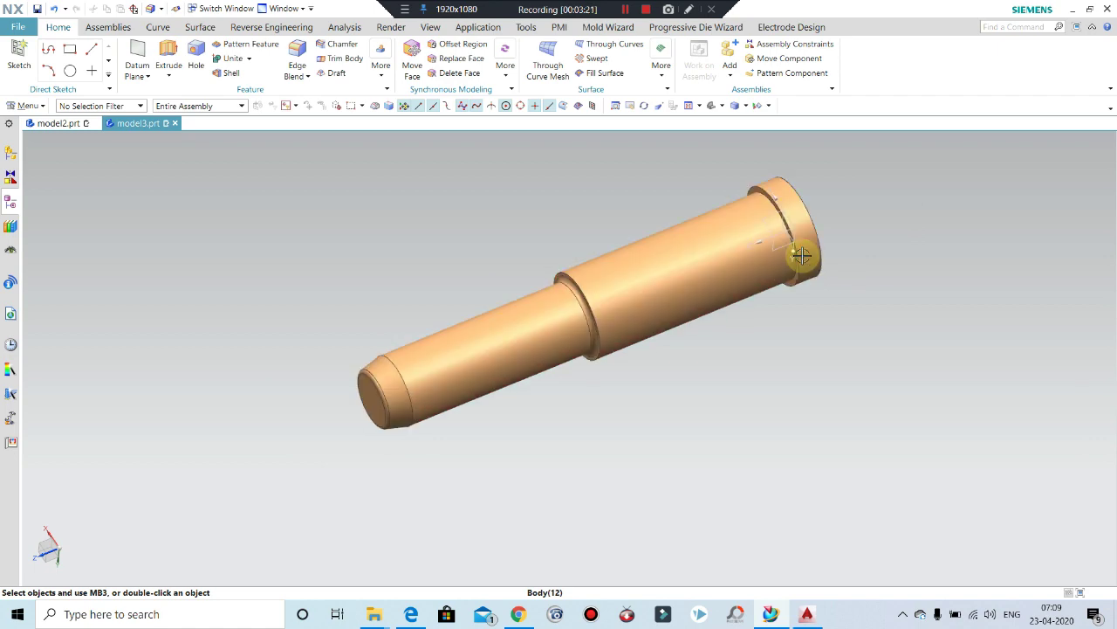
{"action": "left_click", "coordinate": [806, 614]}
{"action": "scroll", "coordinate": [736, 374], "scroll_direction": "up", "scroll_amount": 2}
{"action": "scroll", "coordinate": [724, 361], "scroll_direction": "up", "scroll_amount": 2}
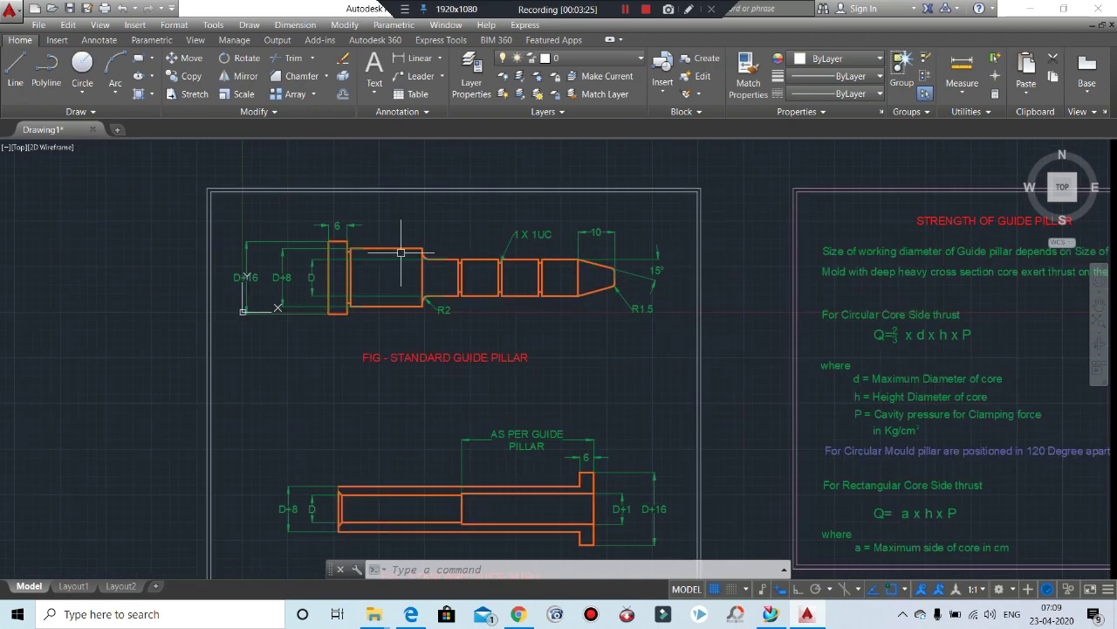
{"action": "scroll", "coordinate": [325, 245], "scroll_direction": "up", "scroll_amount": 2}
{"action": "scroll", "coordinate": [471, 297], "scroll_direction": "down", "scroll_amount": 3}
{"action": "scroll", "coordinate": [368, 256], "scroll_direction": "up", "scroll_amount": 3}
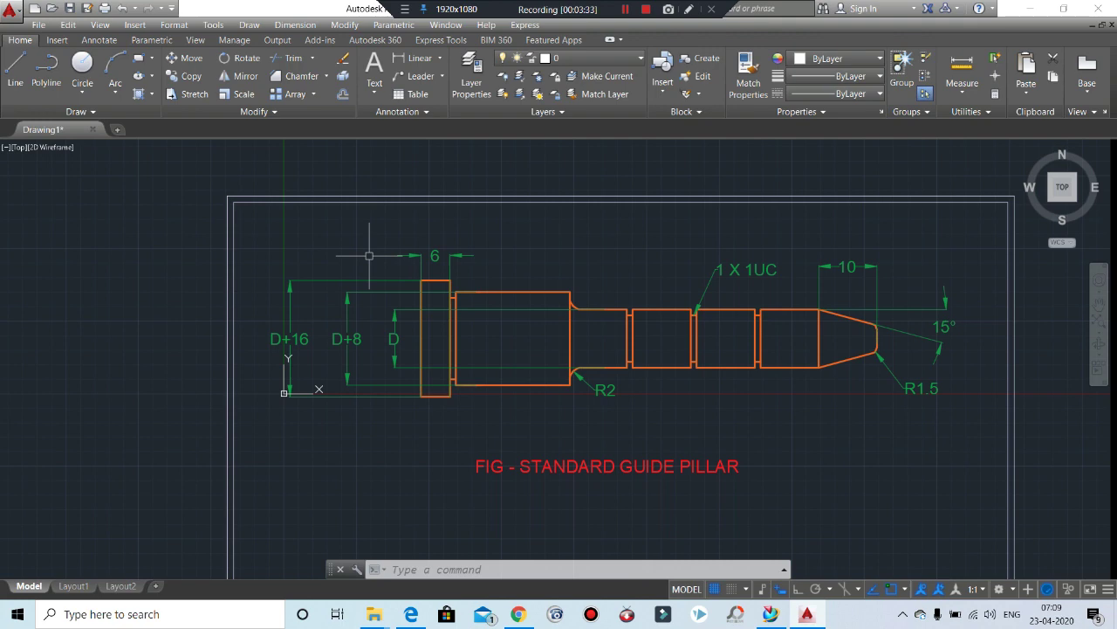
{"action": "scroll", "coordinate": [357, 258], "scroll_direction": "down", "scroll_amount": 2}
{"action": "scroll", "coordinate": [553, 294], "scroll_direction": "up", "scroll_amount": 2}
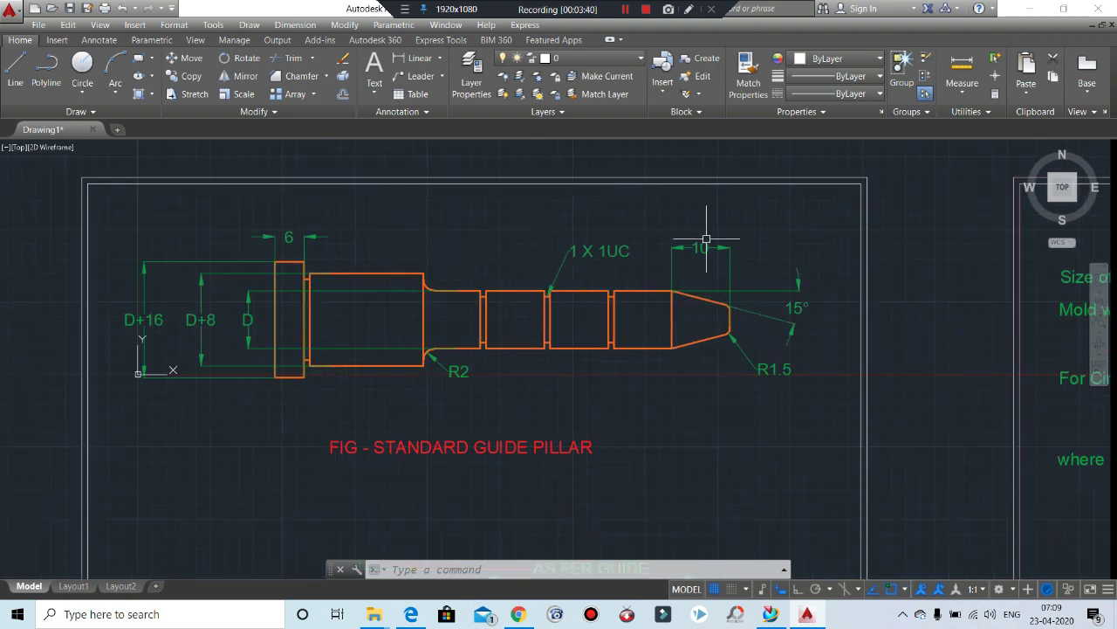
{"action": "scroll", "coordinate": [686, 245], "scroll_direction": "up", "scroll_amount": 2}
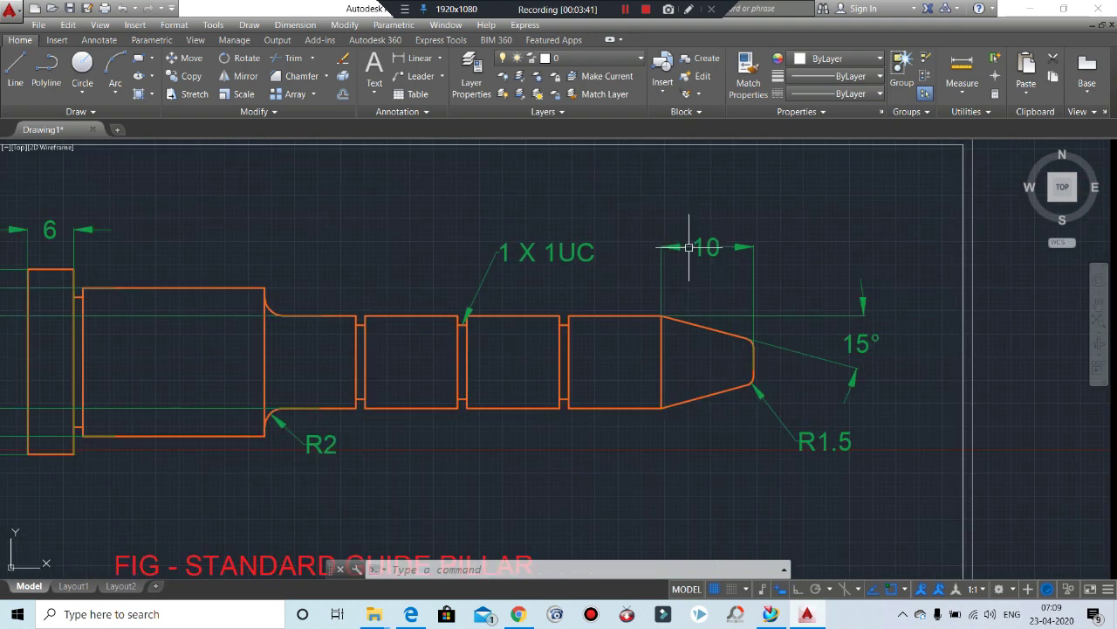
{"action": "scroll", "coordinate": [780, 315], "scroll_direction": "down", "scroll_amount": 2}
{"action": "scroll", "coordinate": [746, 301], "scroll_direction": "up", "scroll_amount": 2}
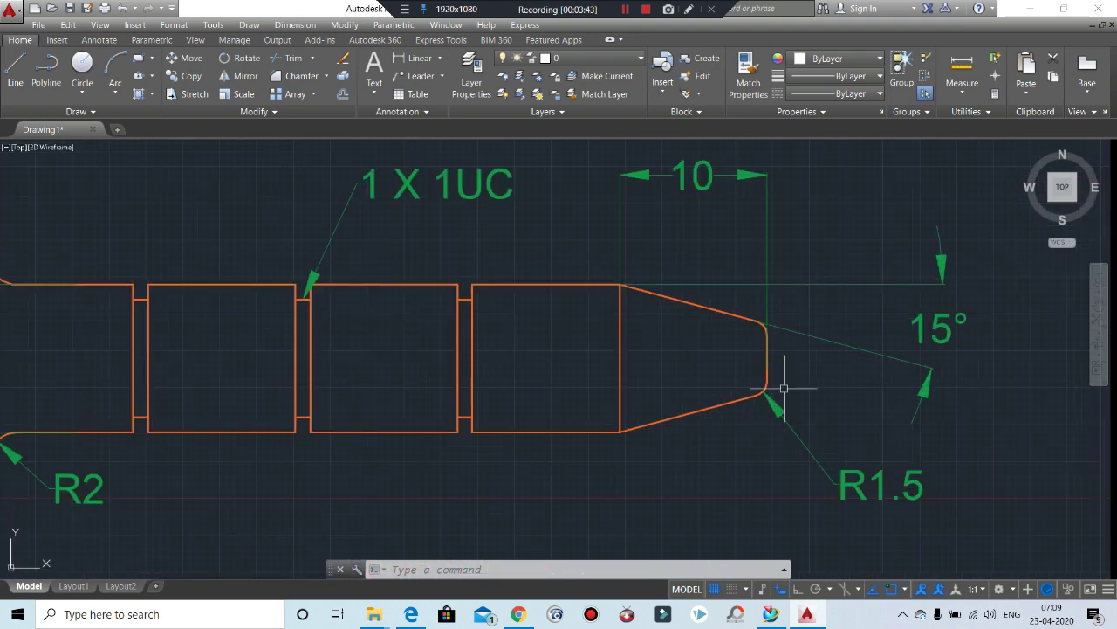
{"action": "scroll", "coordinate": [781, 381], "scroll_direction": "up", "scroll_amount": 2}
{"action": "scroll", "coordinate": [870, 416], "scroll_direction": "down", "scroll_amount": 2}
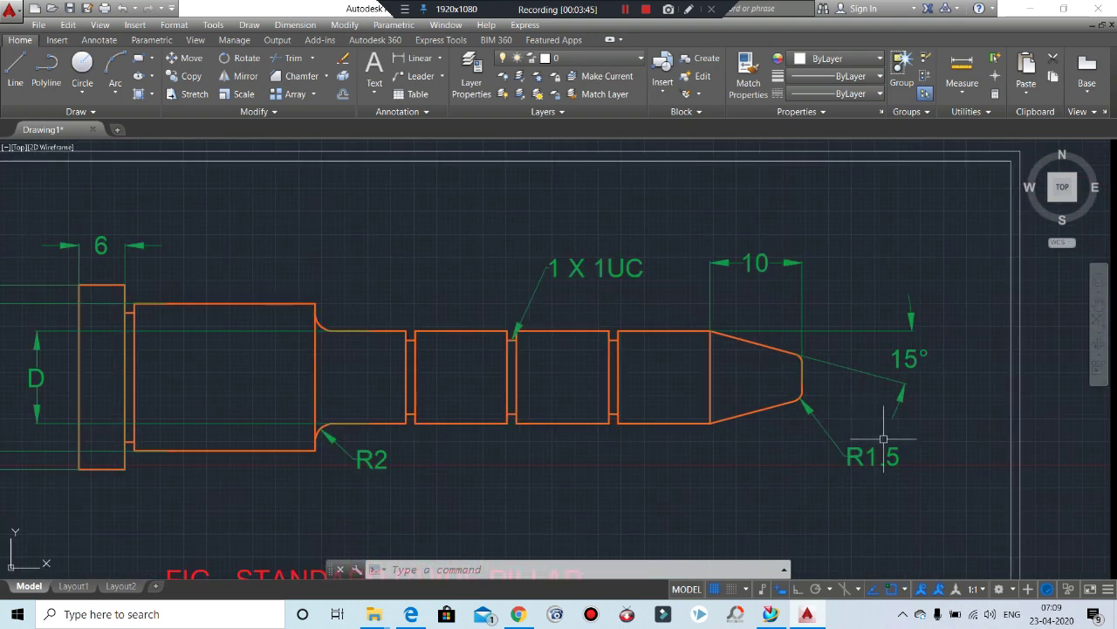
{"action": "scroll", "coordinate": [913, 445], "scroll_direction": "down", "scroll_amount": 2}
{"action": "scroll", "coordinate": [655, 384], "scroll_direction": "up", "scroll_amount": 2}
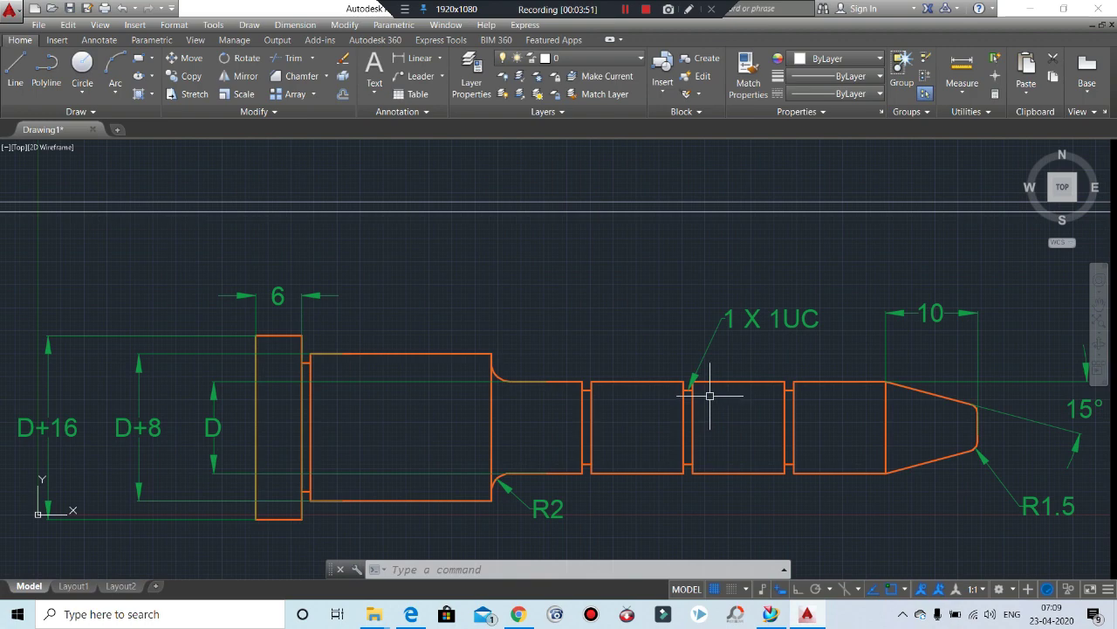
{"action": "scroll", "coordinate": [646, 262], "scroll_direction": "down", "scroll_amount": 2}
{"action": "scroll", "coordinate": [681, 262], "scroll_direction": "up", "scroll_amount": 2}
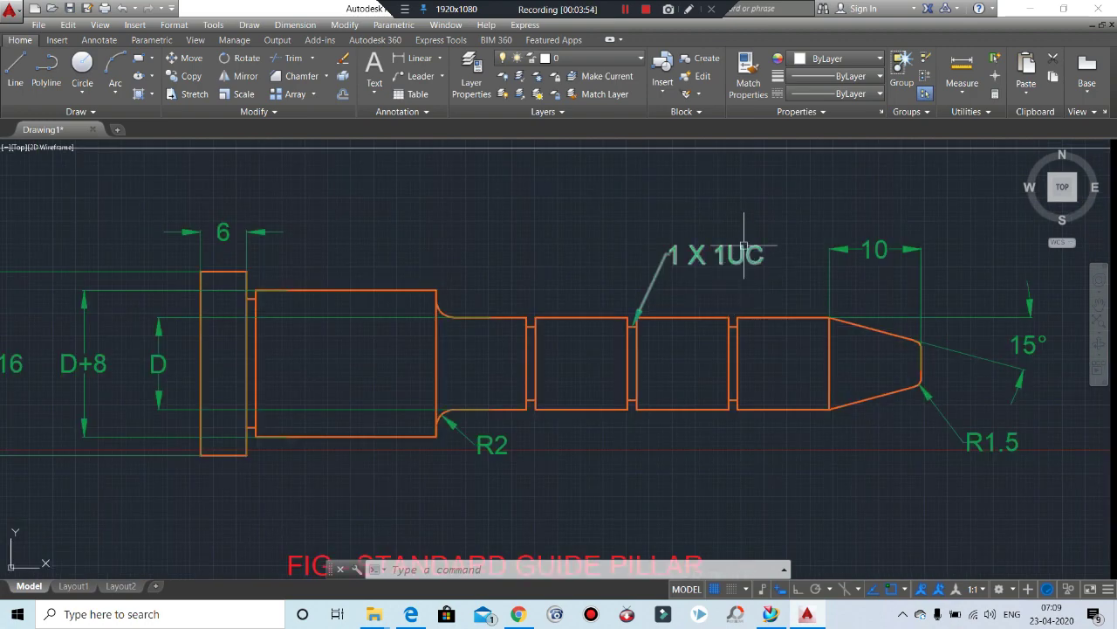
{"action": "scroll", "coordinate": [672, 253], "scroll_direction": "down", "scroll_amount": 1}
{"action": "scroll", "coordinate": [558, 270], "scroll_direction": "up", "scroll_amount": 1}
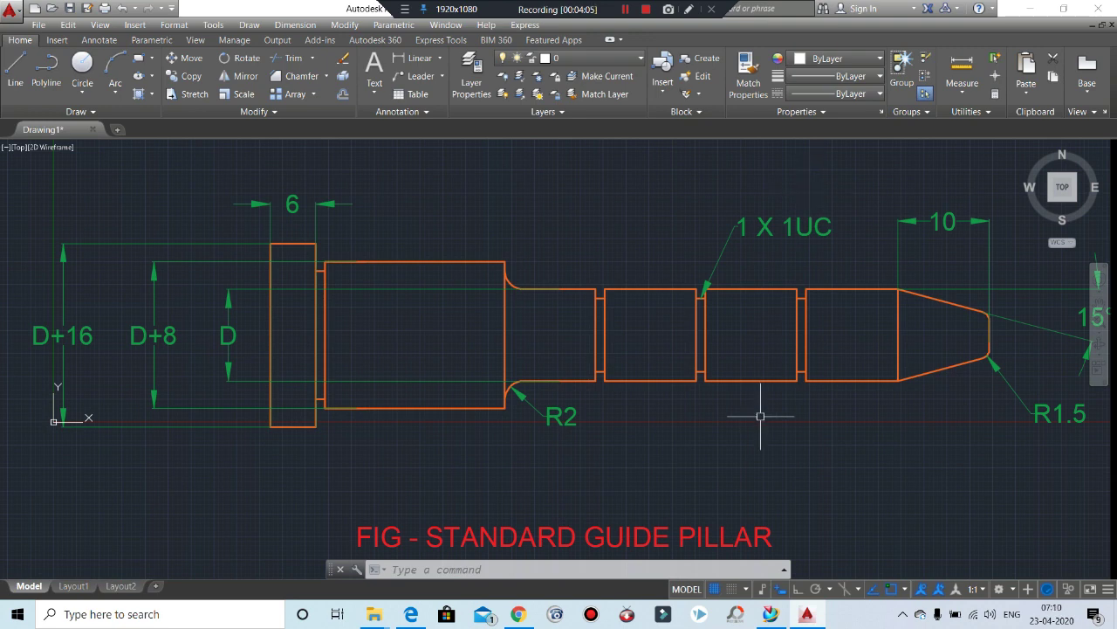
{"action": "scroll", "coordinate": [655, 425], "scroll_direction": "down", "scroll_amount": 2}
{"action": "scroll", "coordinate": [559, 387], "scroll_direction": "up", "scroll_amount": 2}
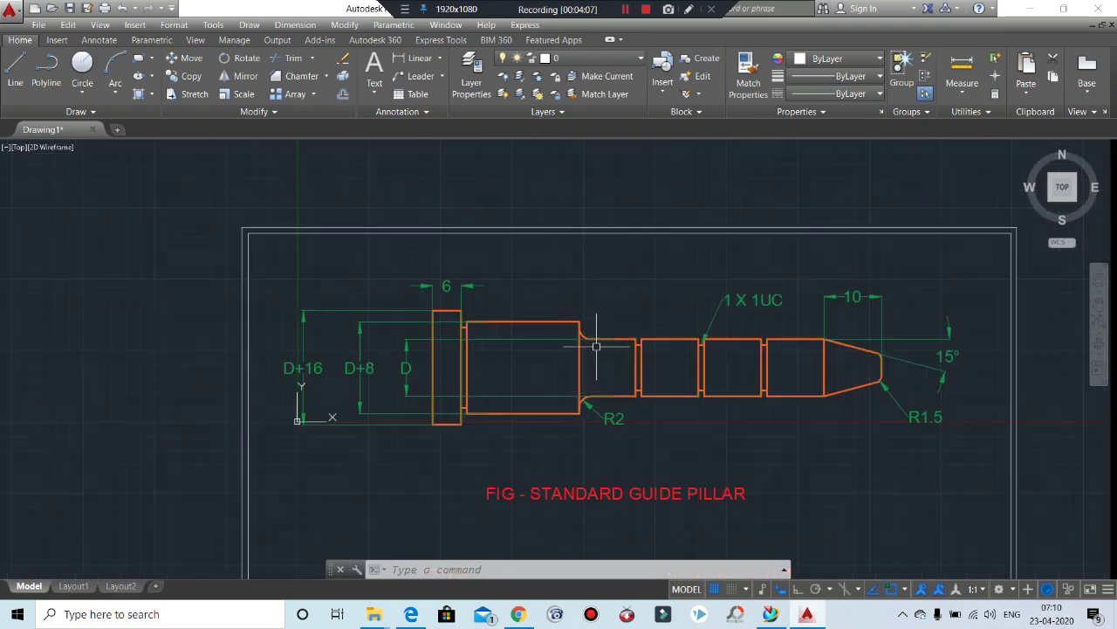
{"action": "scroll", "coordinate": [568, 321], "scroll_direction": "down", "scroll_amount": 2}
{"action": "scroll", "coordinate": [585, 393], "scroll_direction": "up", "scroll_amount": 2}
{"action": "scroll", "coordinate": [587, 404], "scroll_direction": "up", "scroll_amount": 1}
{"action": "scroll", "coordinate": [587, 405], "scroll_direction": "down", "scroll_amount": 2}
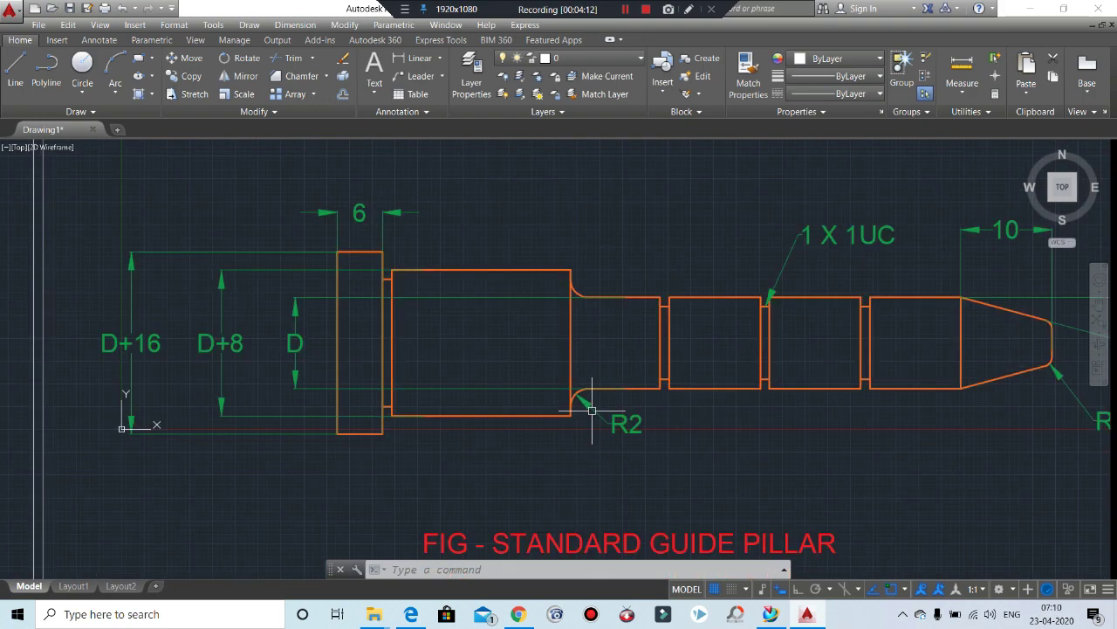
{"action": "scroll", "coordinate": [610, 402], "scroll_direction": "down", "scroll_amount": 2}
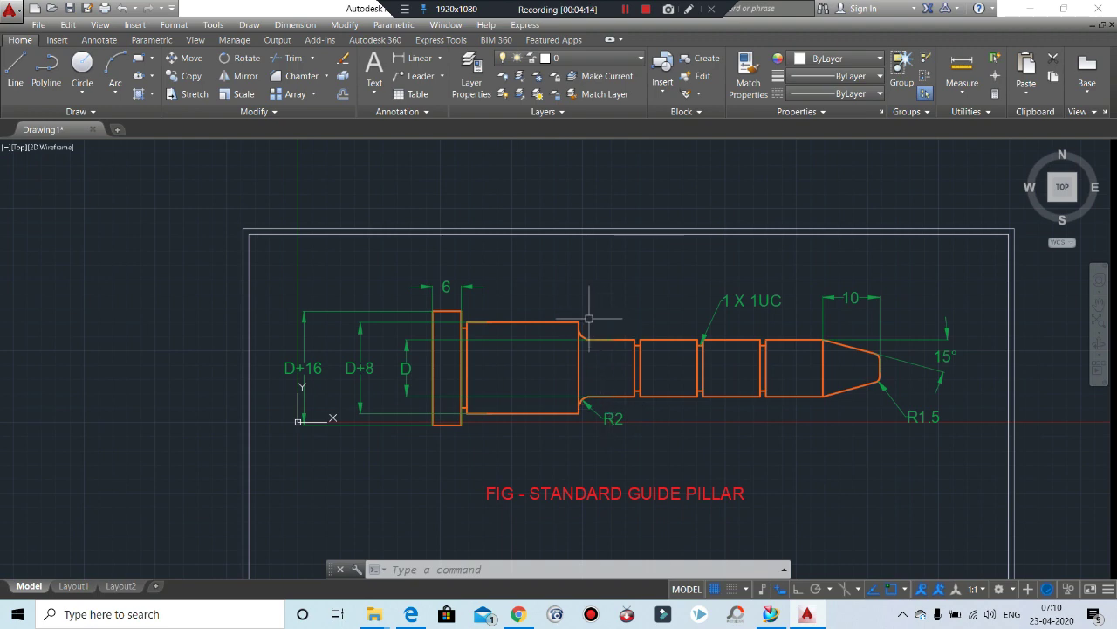
{"action": "scroll", "coordinate": [439, 349], "scroll_direction": "up", "scroll_amount": 2}
{"action": "scroll", "coordinate": [521, 324], "scroll_direction": "down", "scroll_amount": 2}
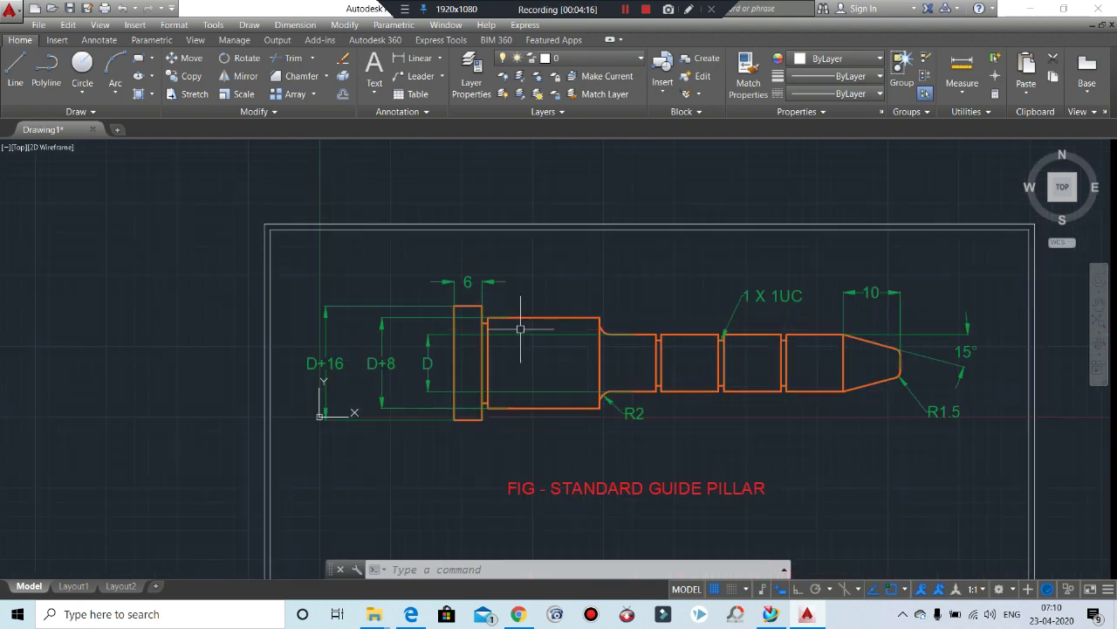
{"action": "scroll", "coordinate": [424, 341], "scroll_direction": "up", "scroll_amount": 2}
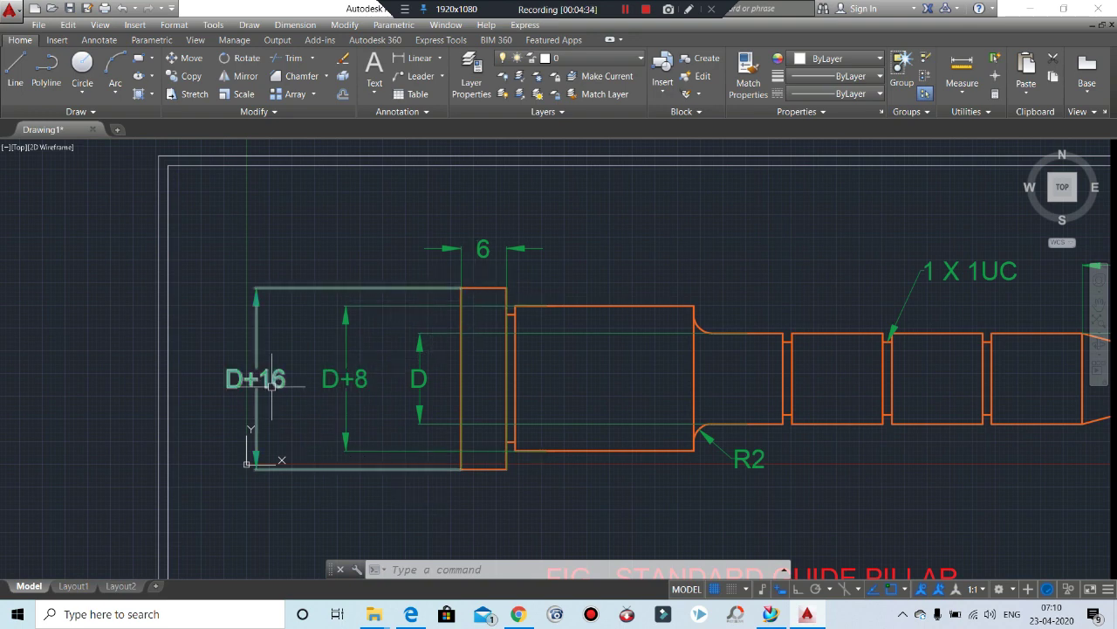
{"action": "scroll", "coordinate": [481, 319], "scroll_direction": "down", "scroll_amount": 3}
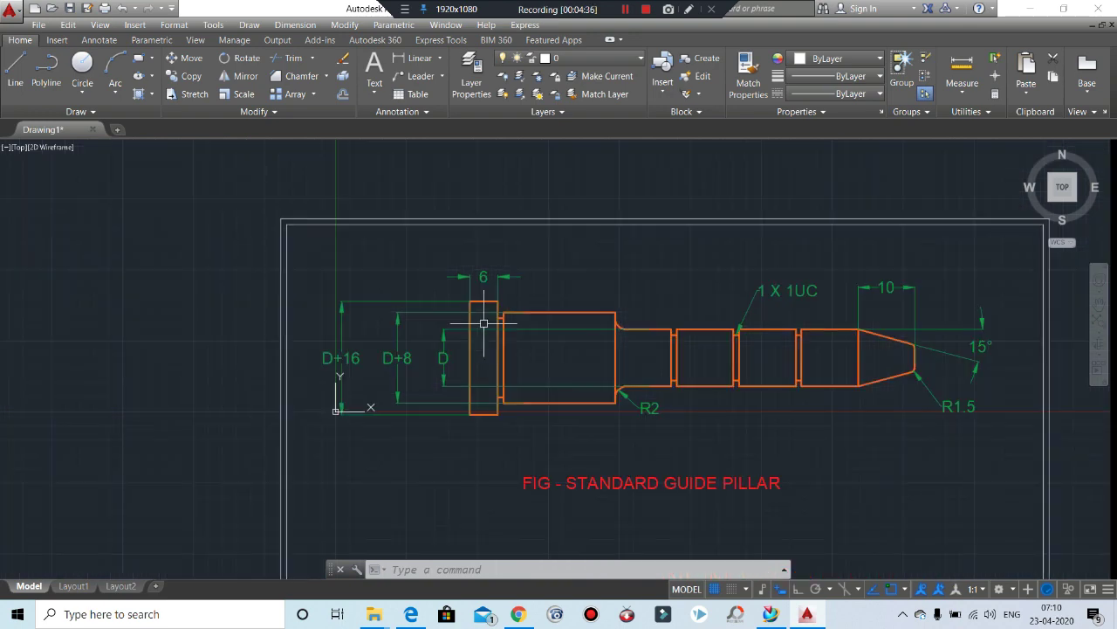
{"action": "scroll", "coordinate": [506, 310], "scroll_direction": "up", "scroll_amount": 3}
{"action": "scroll", "coordinate": [465, 247], "scroll_direction": "down", "scroll_amount": 2}
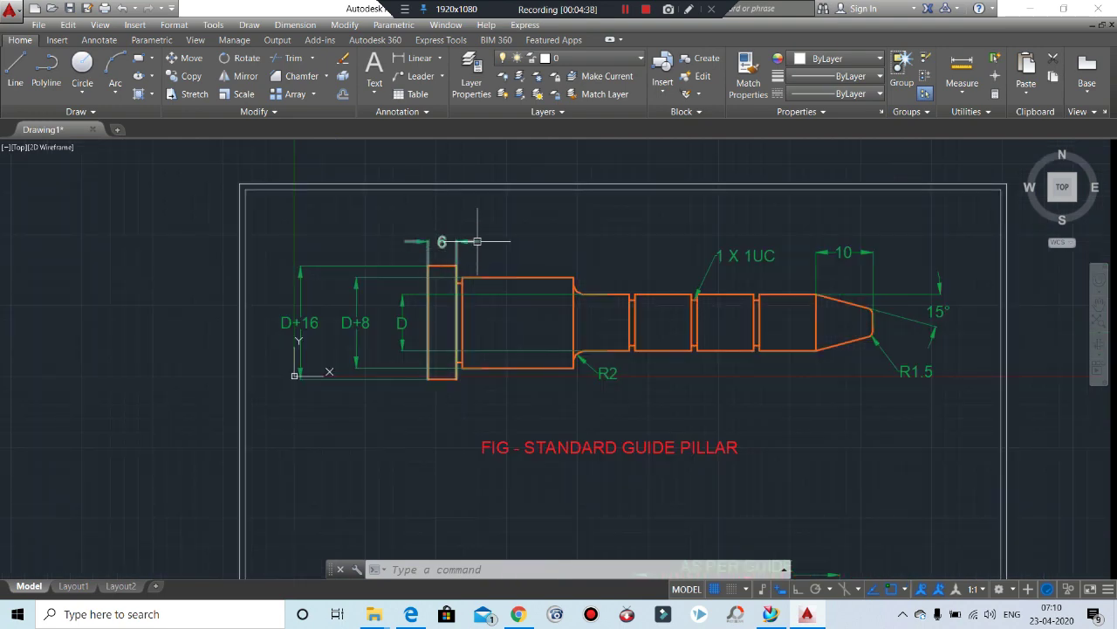
{"action": "scroll", "coordinate": [465, 254], "scroll_direction": "up", "scroll_amount": 2}
{"action": "scroll", "coordinate": [465, 261], "scroll_direction": "down", "scroll_amount": 1}
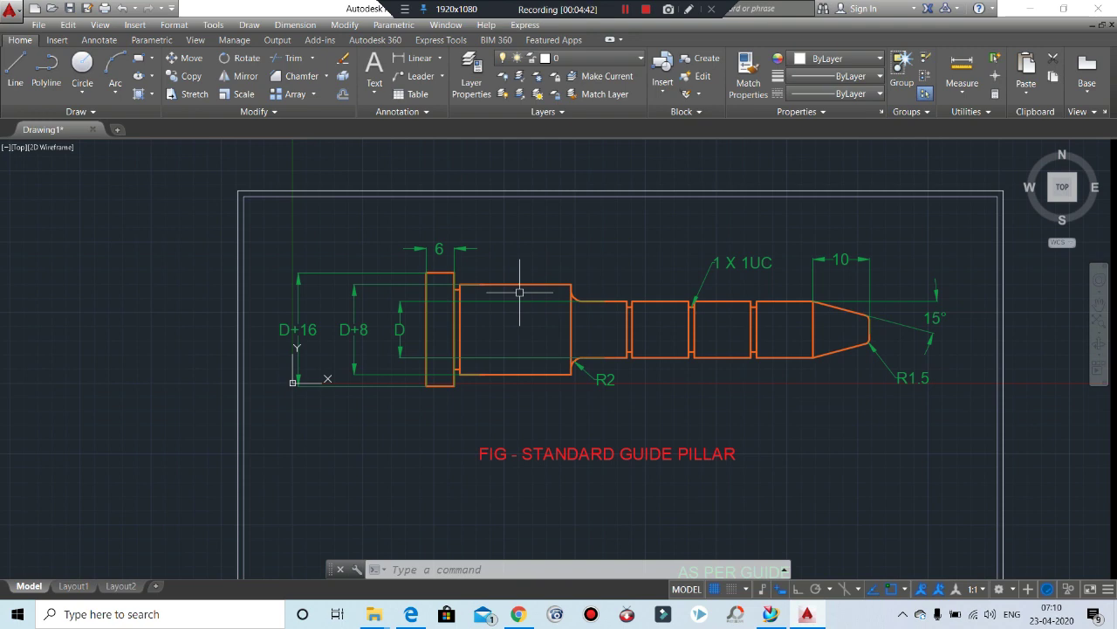
{"action": "scroll", "coordinate": [452, 254], "scroll_direction": "down", "scroll_amount": 1}
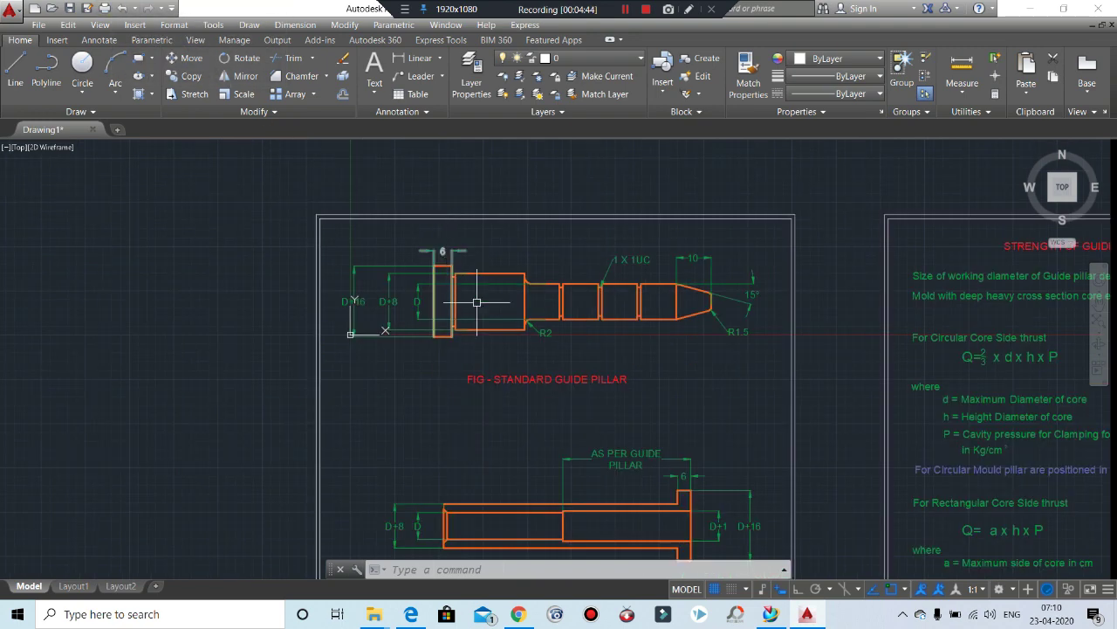
{"action": "middle_click_drag", "start_coordinate": [541, 427], "coordinate": [532, 312]}
{"action": "scroll", "coordinate": [559, 407], "scroll_direction": "up", "scroll_amount": 2}
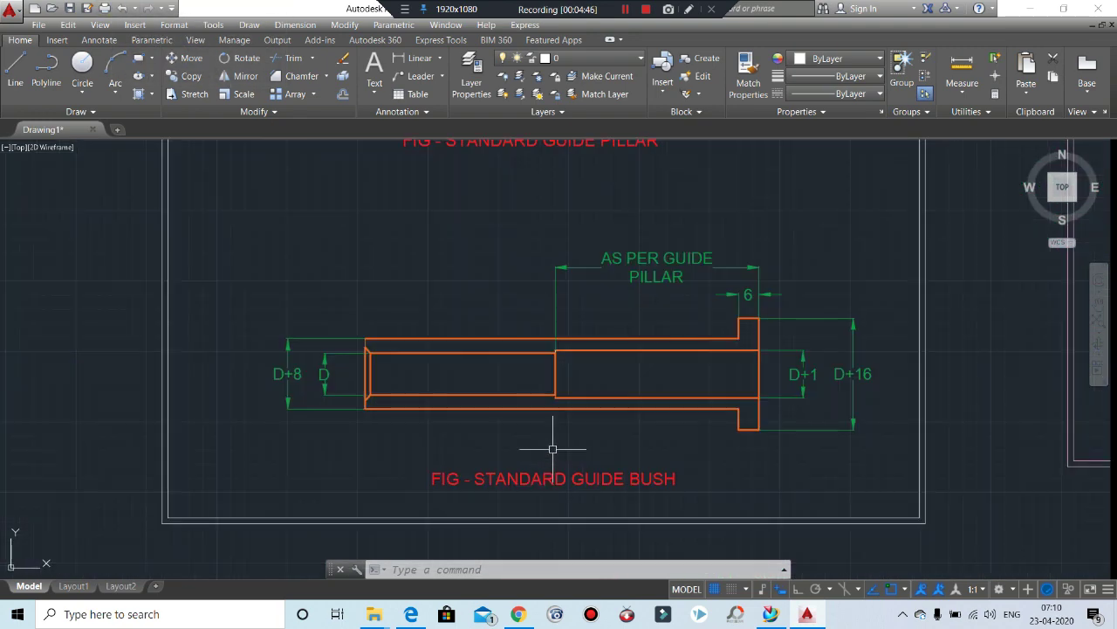
{"action": "scroll", "coordinate": [553, 448], "scroll_direction": "down", "scroll_amount": 2}
{"action": "scroll", "coordinate": [608, 424], "scroll_direction": "up", "scroll_amount": 2}
{"action": "scroll", "coordinate": [604, 422], "scroll_direction": "up", "scroll_amount": 2}
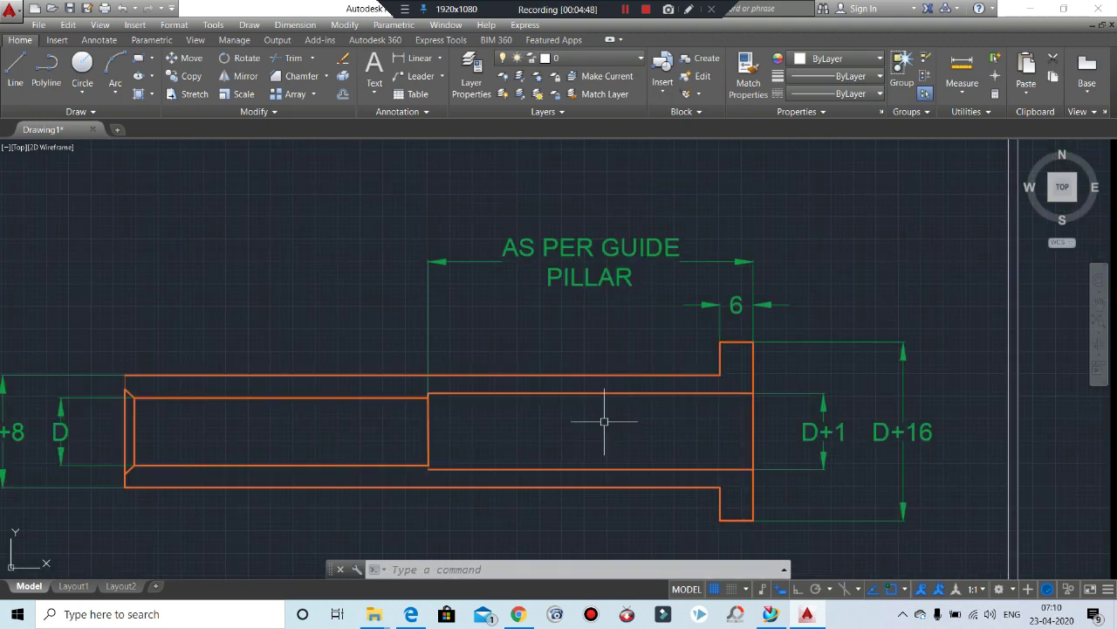
{"action": "scroll", "coordinate": [604, 422], "scroll_direction": "down", "scroll_amount": 2}
{"action": "middle_click_drag", "start_coordinate": [596, 407], "coordinate": [599, 339]}
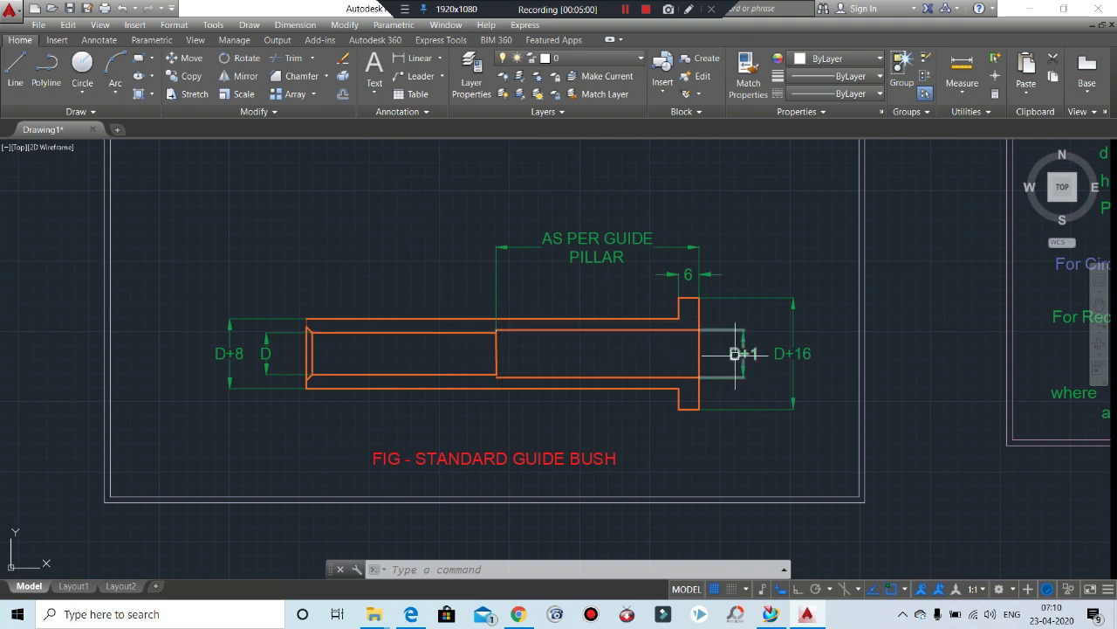
{"action": "scroll", "coordinate": [742, 330], "scroll_direction": "down", "scroll_amount": 2}
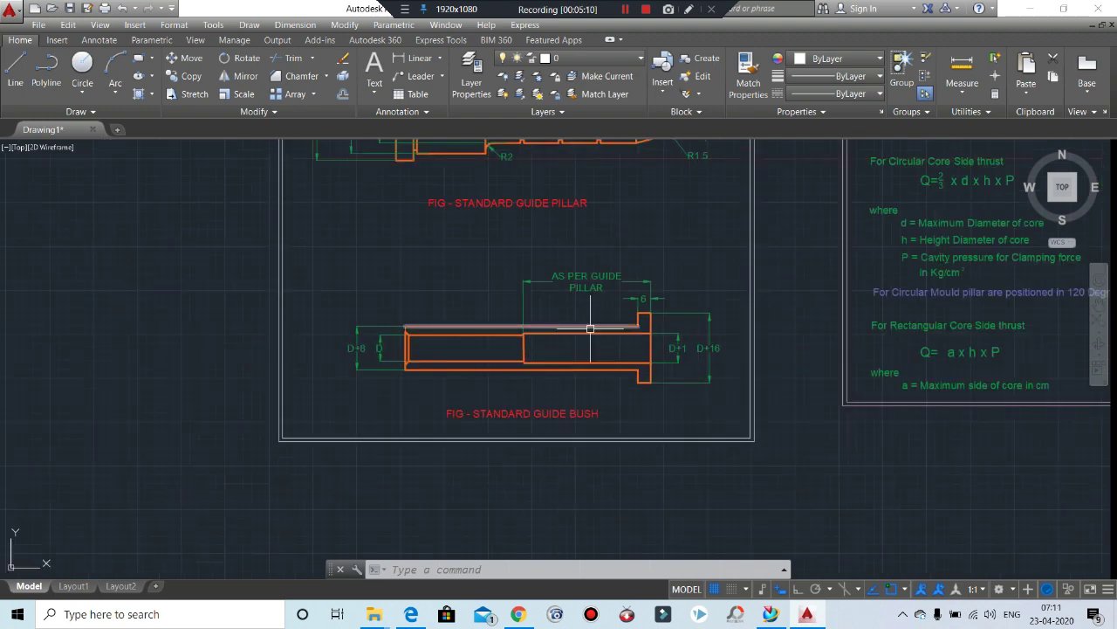
{"action": "middle_click_drag", "start_coordinate": [731, 325], "coordinate": [346, 441]}
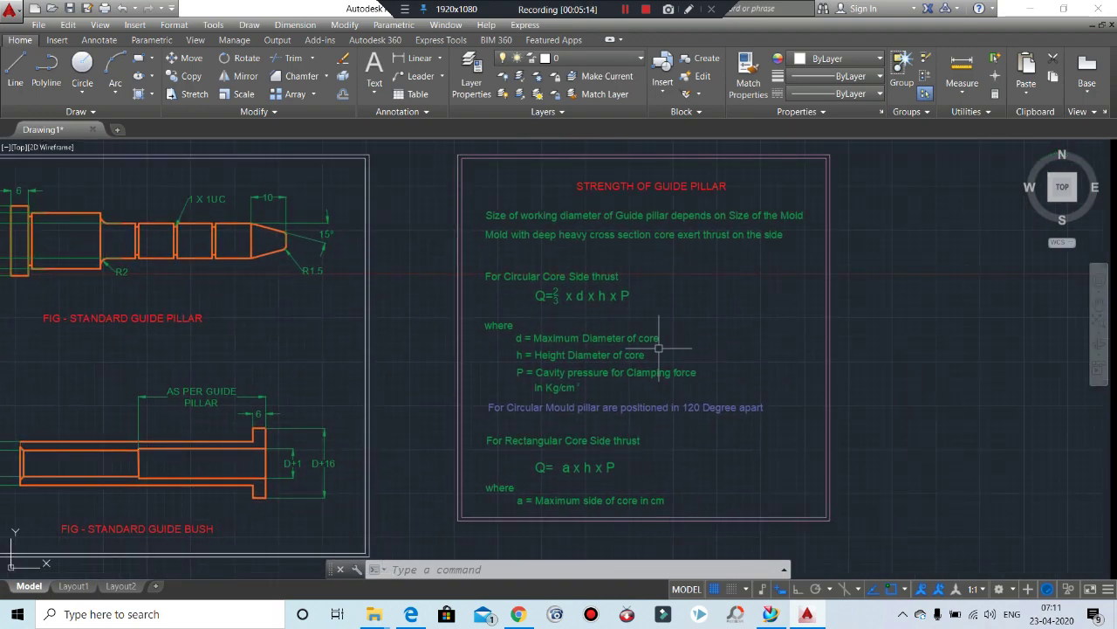
{"action": "scroll", "coordinate": [660, 348], "scroll_direction": "up", "scroll_amount": 2}
{"action": "scroll", "coordinate": [660, 349], "scroll_direction": "down", "scroll_amount": 2}
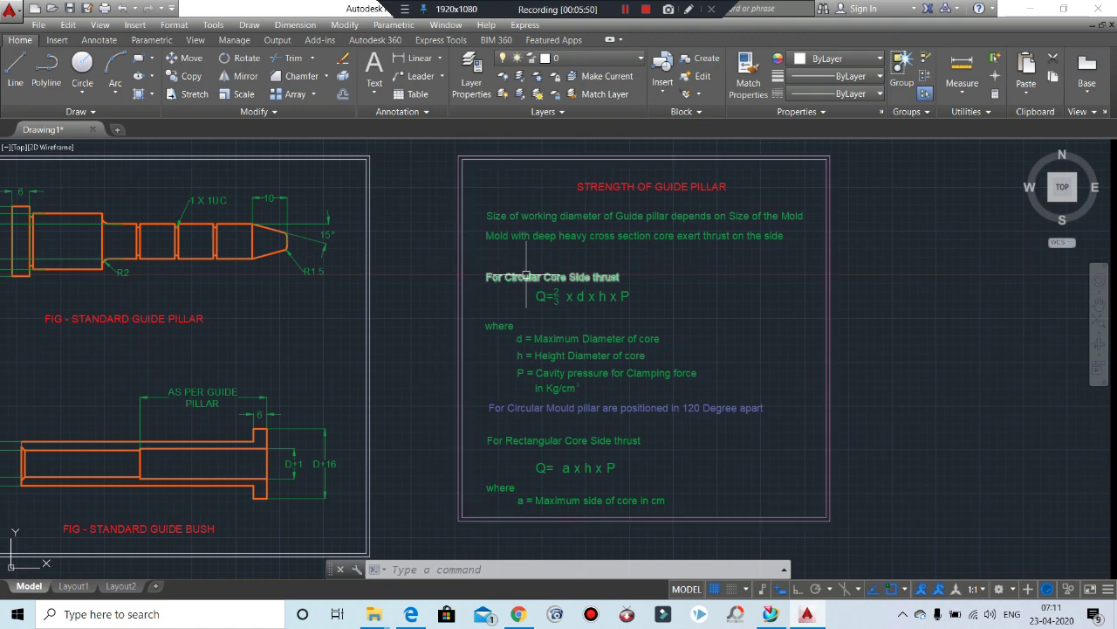
{"action": "scroll", "coordinate": [527, 276], "scroll_direction": "up", "scroll_amount": 3}
{"action": "scroll", "coordinate": [572, 277], "scroll_direction": "up", "scroll_amount": 2}
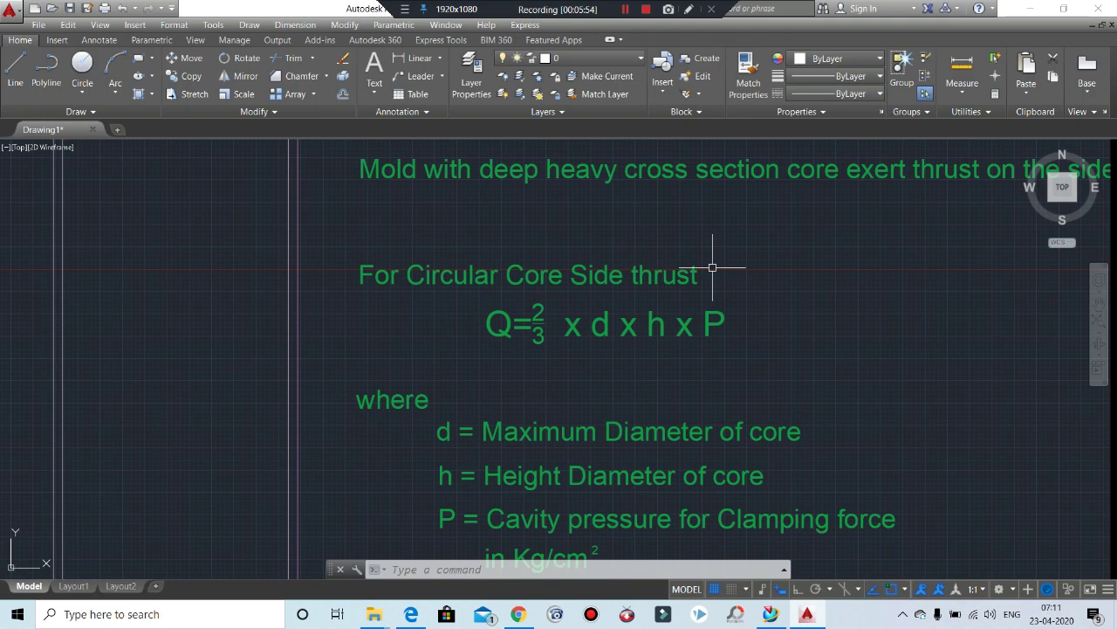
{"action": "scroll", "coordinate": [745, 321], "scroll_direction": "down", "scroll_amount": 4}
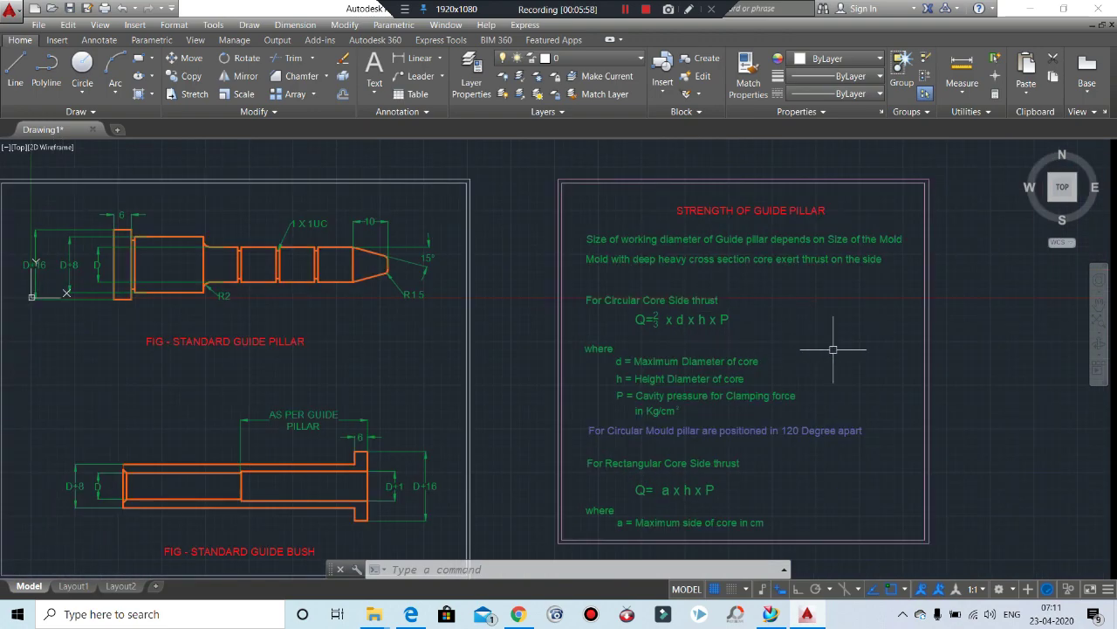
{"action": "scroll", "coordinate": [731, 323], "scroll_direction": "up", "scroll_amount": 4}
{"action": "mouse_move", "coordinate": [756, 274]}
{"action": "left_mouse_down"}
{"action": "mouse_move", "coordinate": [563, 354]}
{"action": "mouse_move", "coordinate": [736, 349]}
{"action": "left_mouse_up"}
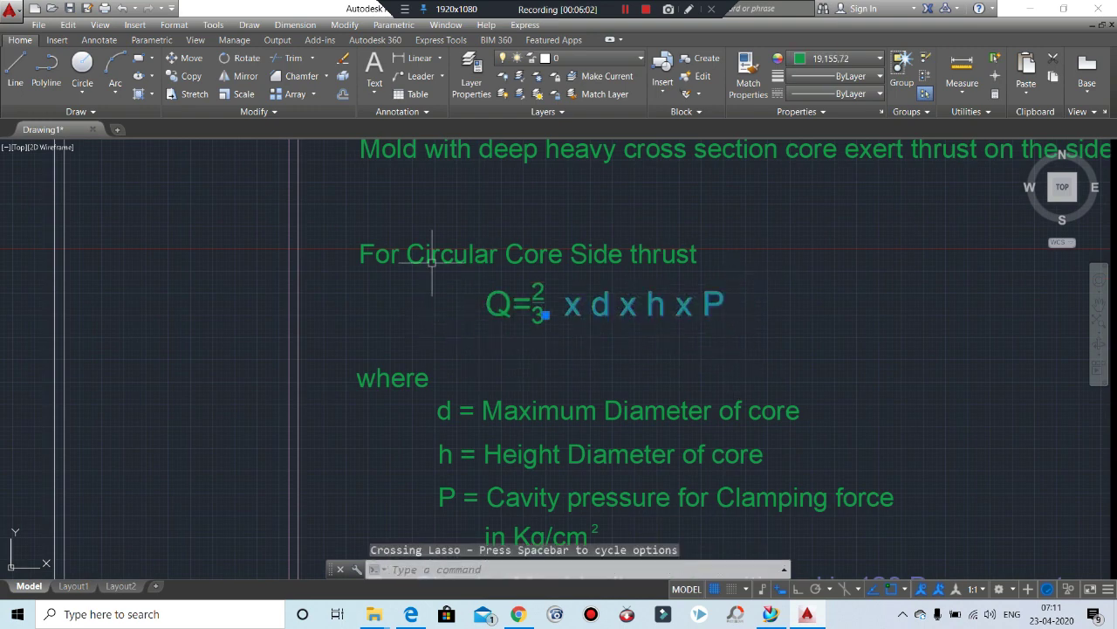
{"action": "left_click", "coordinate": [471, 274]}
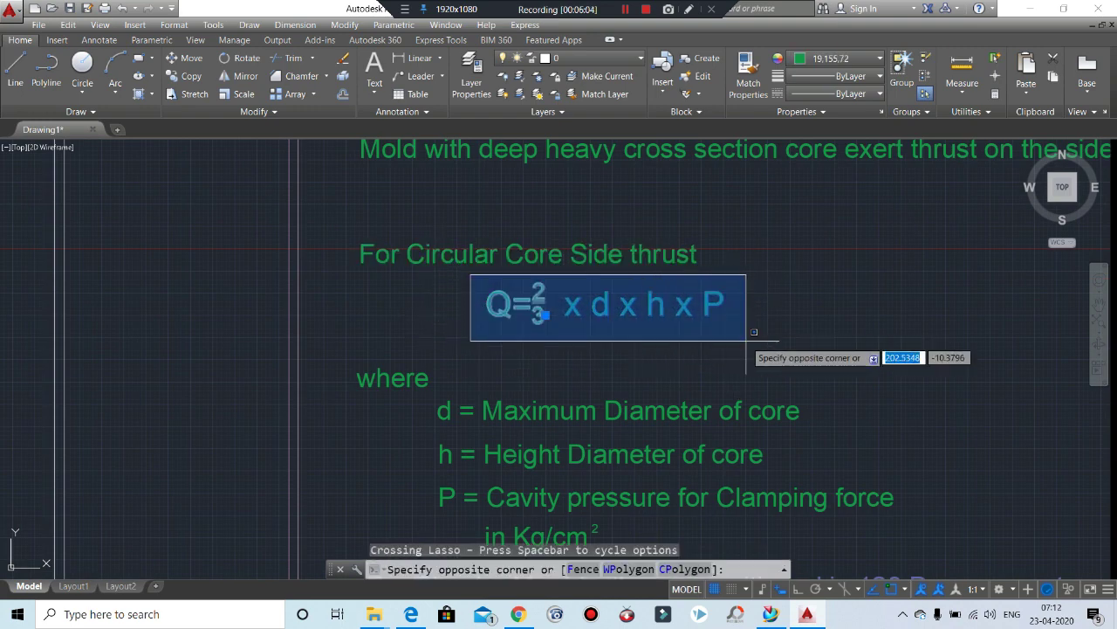
{"action": "key", "text": "Escape"}
{"action": "key", "text": "Escape"}
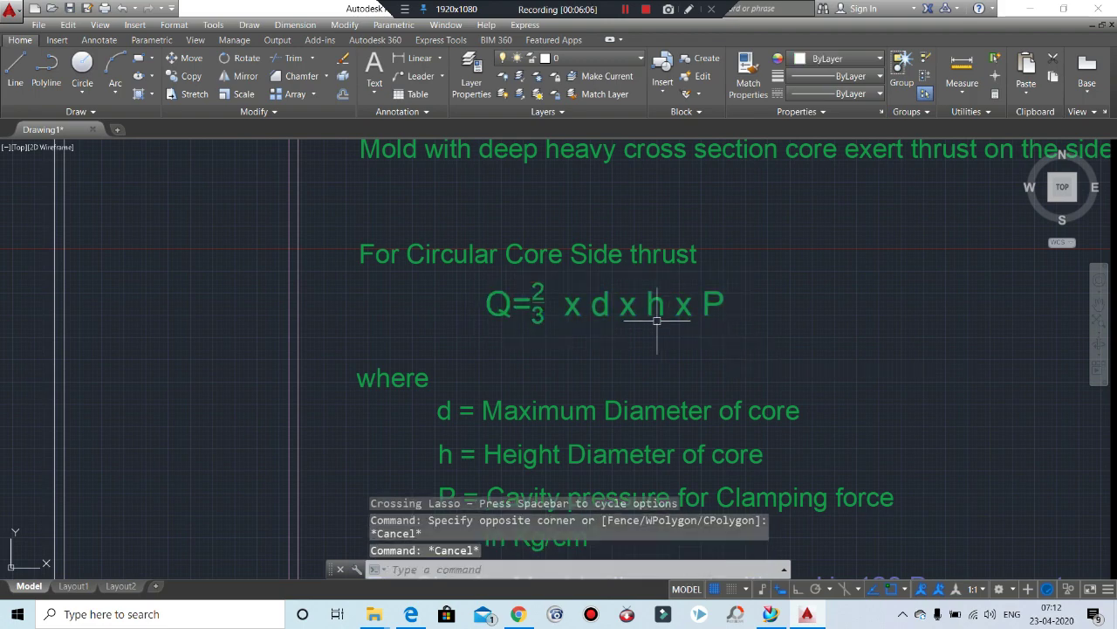
{"action": "scroll", "coordinate": [512, 253], "scroll_direction": "down", "scroll_amount": 1}
{"action": "middle_click_drag", "start_coordinate": [591, 332], "coordinate": [562, 311]}
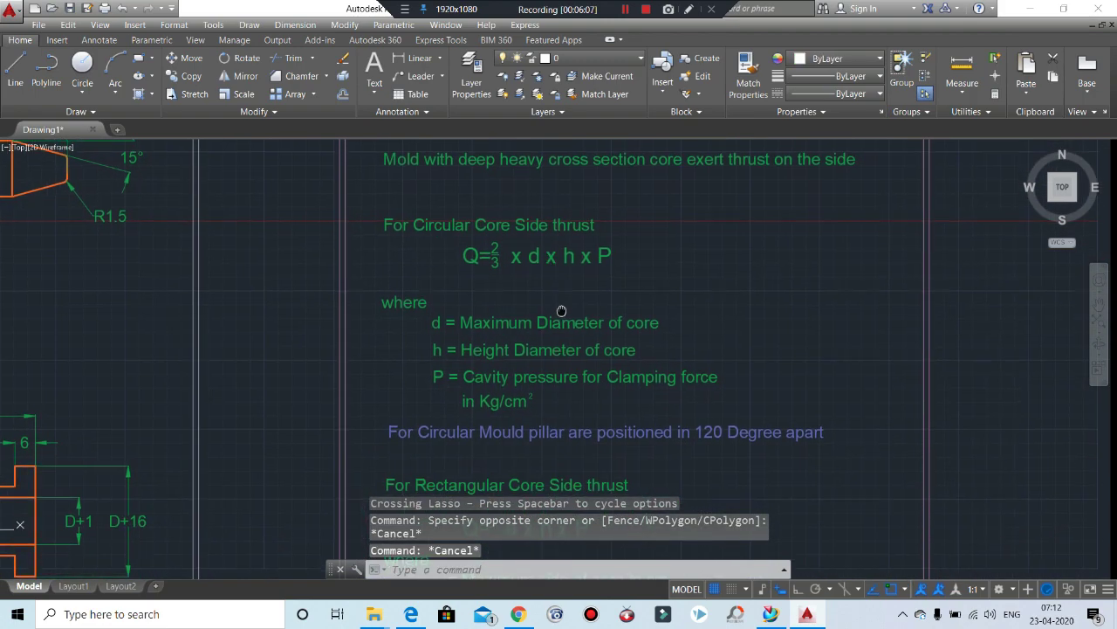
{"action": "scroll", "coordinate": [554, 321], "scroll_direction": "up", "scroll_amount": 2}
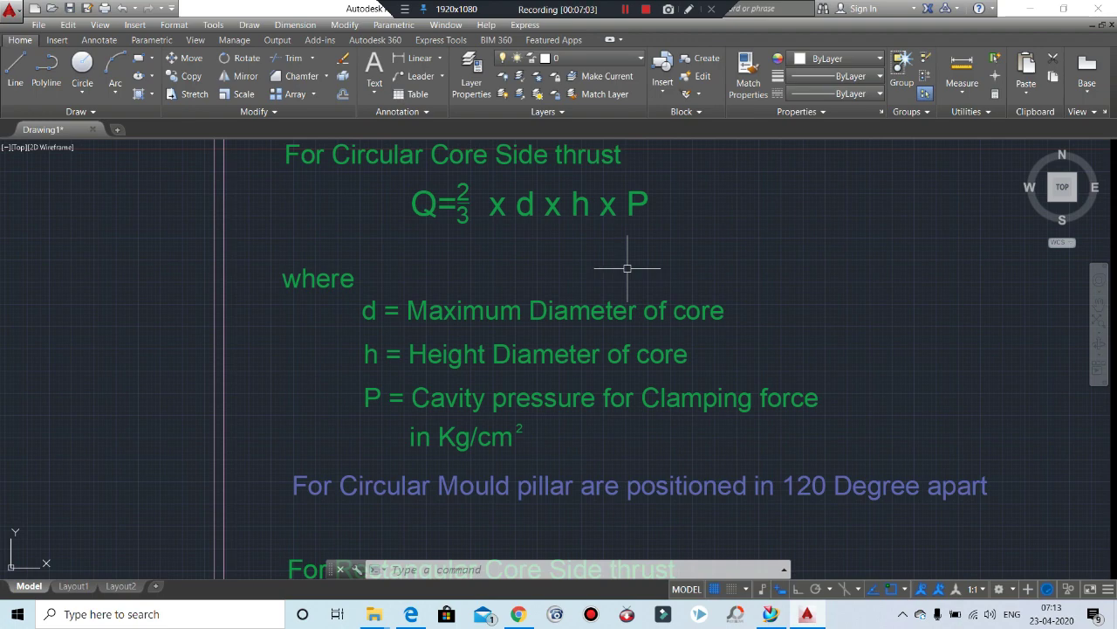
Step: Zoom in on the rectangular core side-thrust formula Q = a × h × P
{"action": "scroll", "coordinate": [626, 268], "scroll_direction": "down", "scroll_amount": 5}
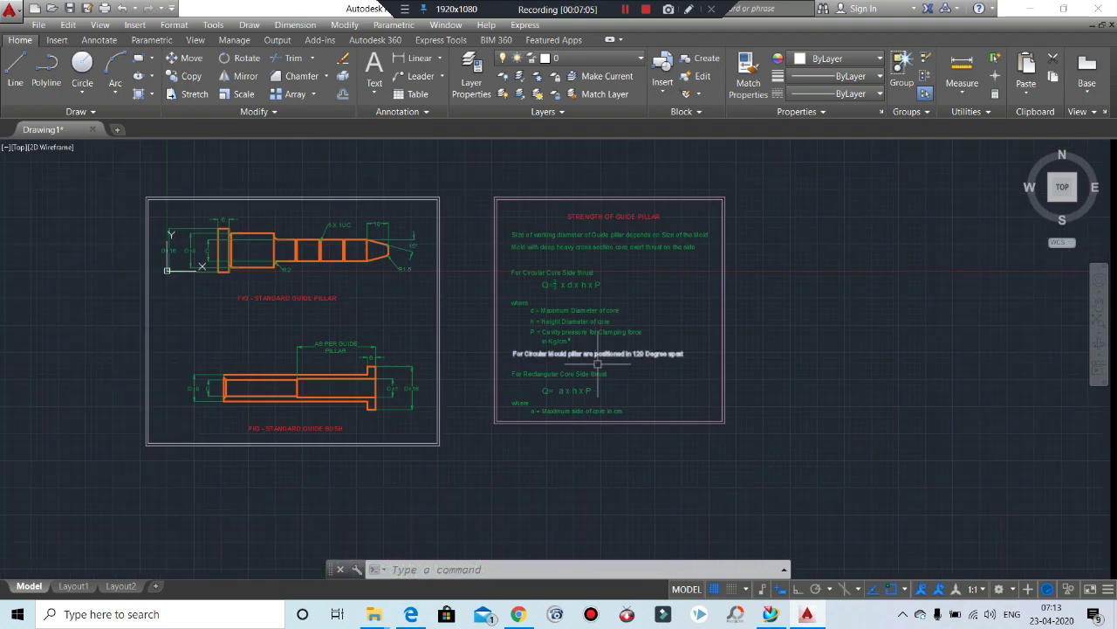
{"action": "scroll", "coordinate": [454, 437], "scroll_direction": "up", "scroll_amount": 4}
{"action": "scroll", "coordinate": [457, 442], "scroll_direction": "up", "scroll_amount": 1}
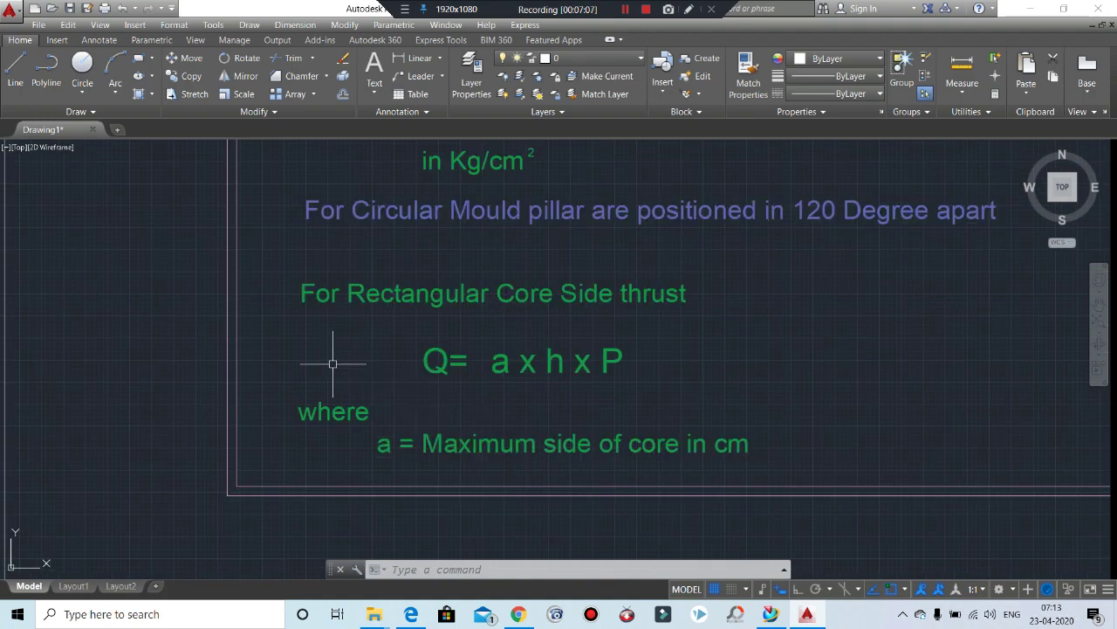